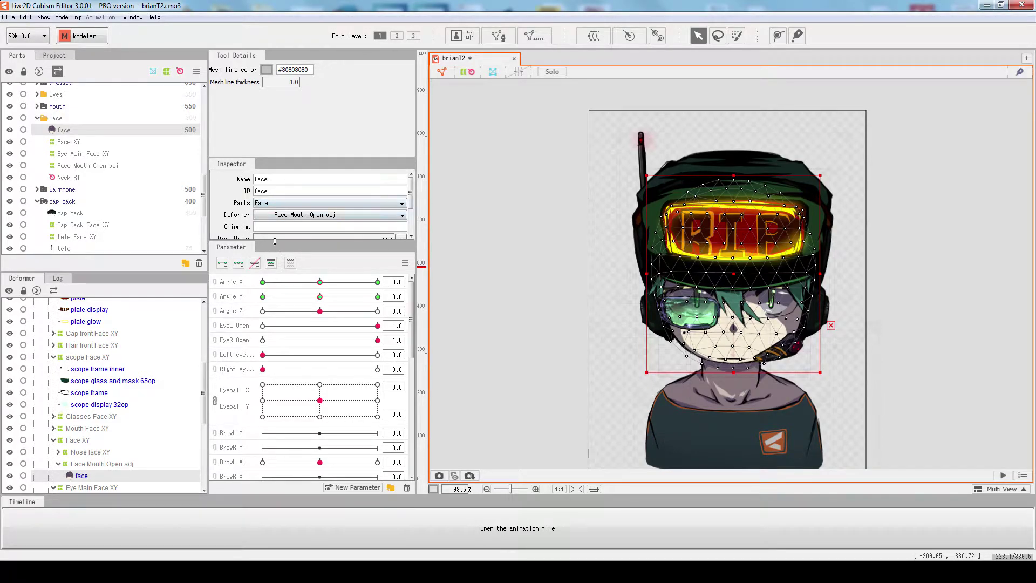
Enlarge the Inspector and compare the properties of the face art mesh with those of the Face XY warp deformer
drag(274, 241, 278, 371)
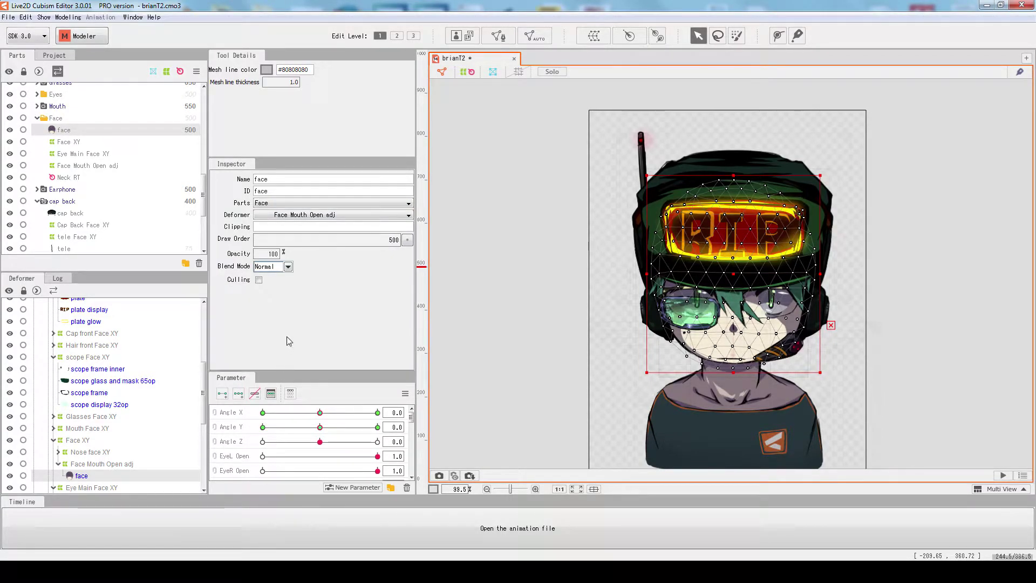
click(58, 143)
click(79, 134)
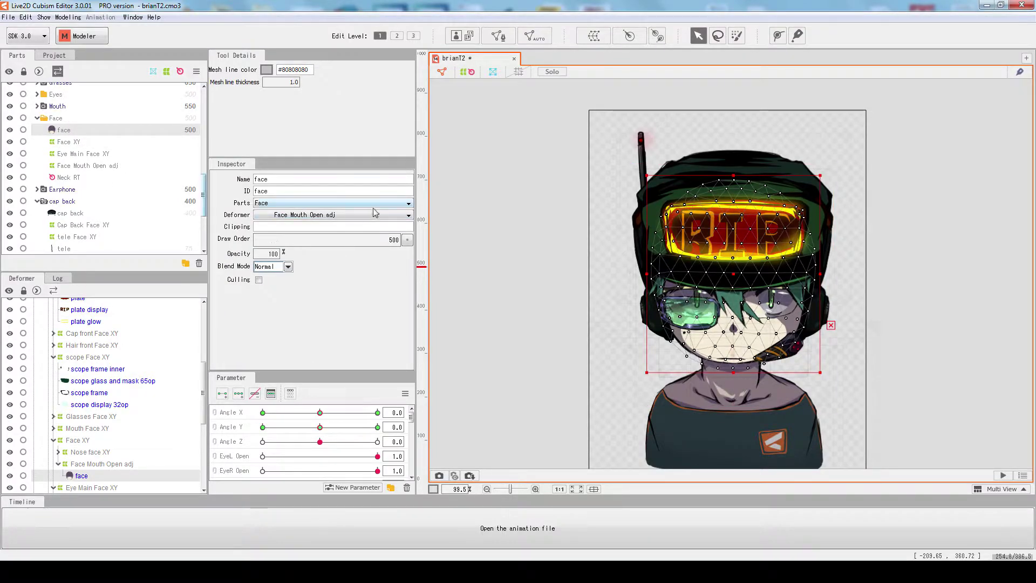
click(85, 143)
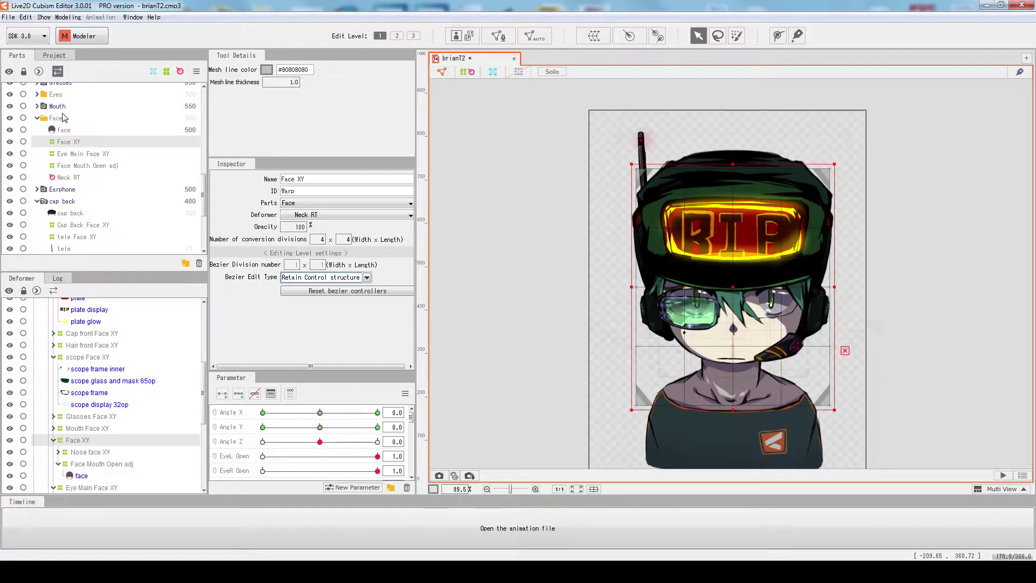
click(64, 118)
click(69, 142)
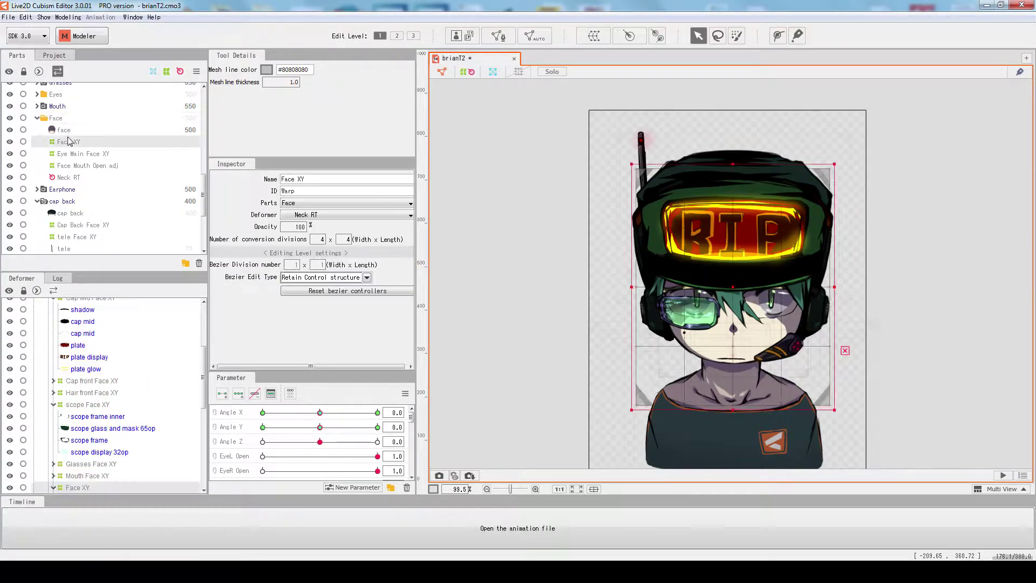
click(63, 130)
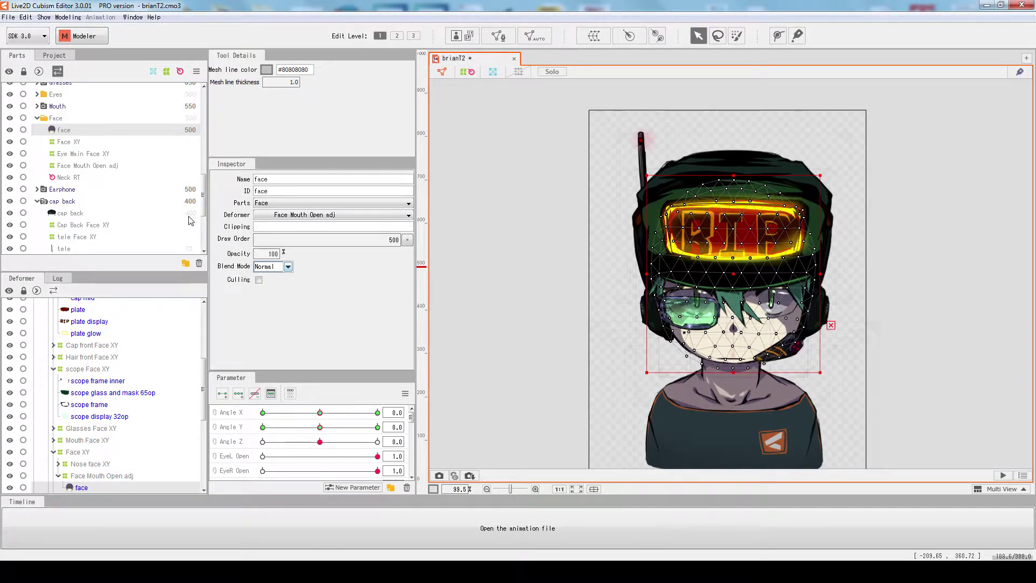
Select the Eye Main Face XY warp deformer, switch to edit level 2 and reset its Bezier controllers
click(88, 155)
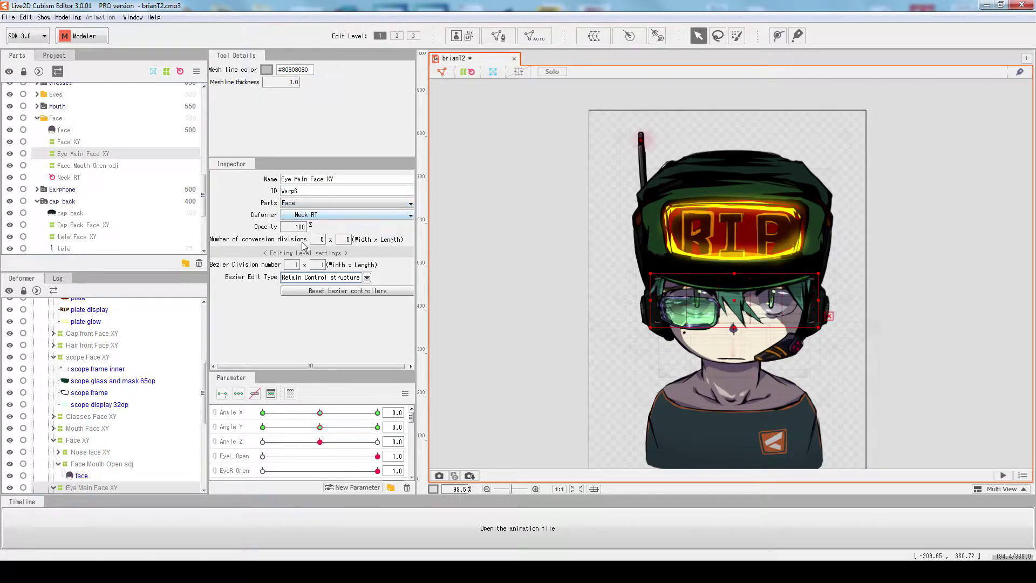
scroll(780, 311, up, 6)
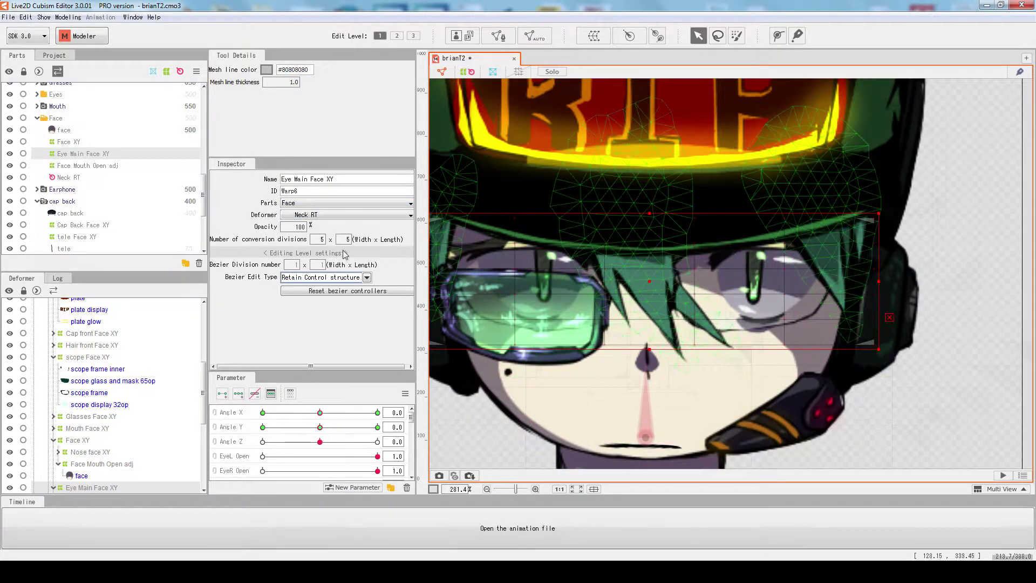
click(397, 36)
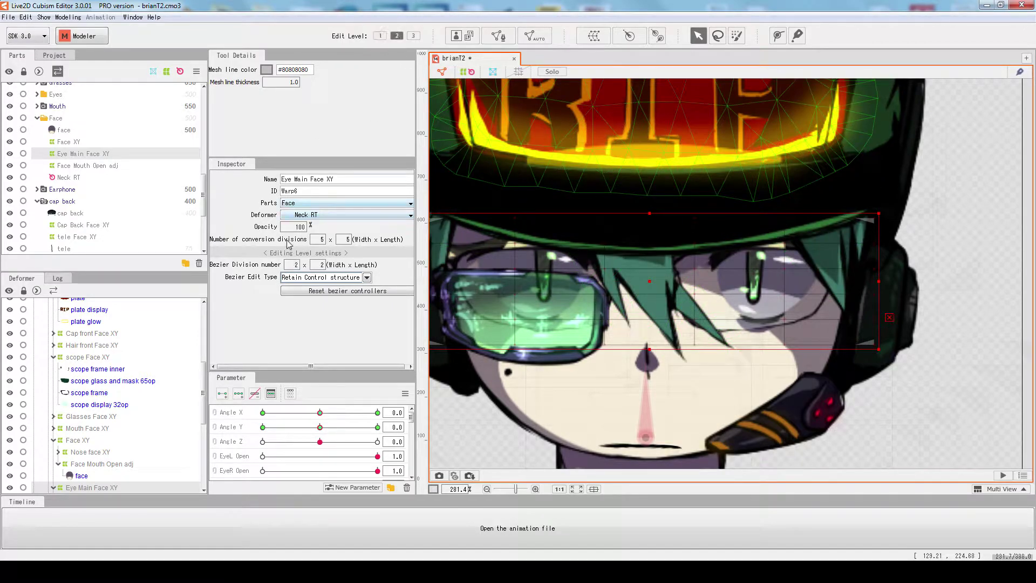
click(313, 290)
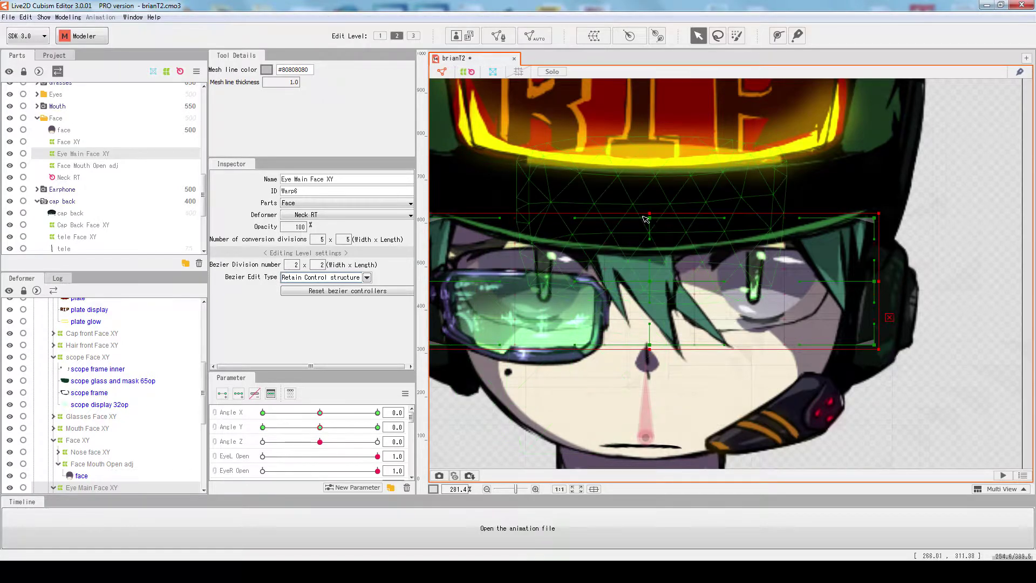
Try moving the upper middle Bezier point of the Eye Main Face XY deformer, and undo the move
drag(650, 218, 647, 186)
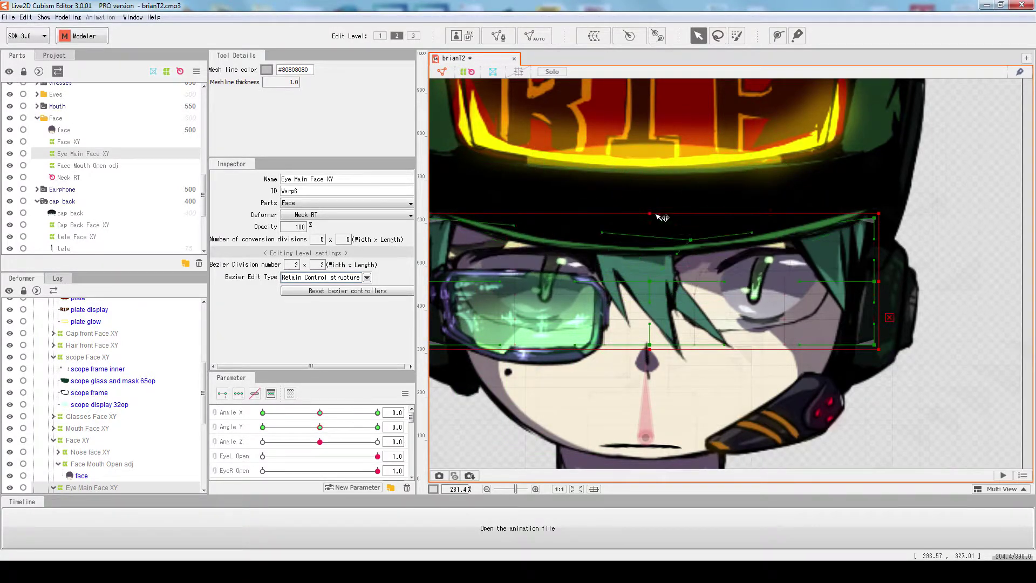
key(ctrl+z)
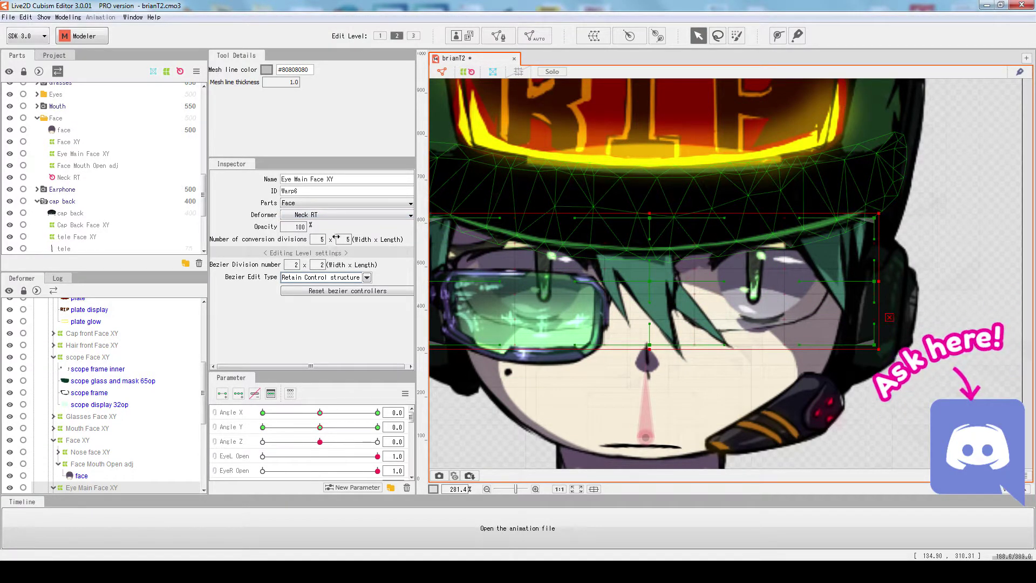
Try different length values for the Eye Main Face XY deformer's conversion divisions, including 13, 10 and 7
drag(344, 240, 359, 240)
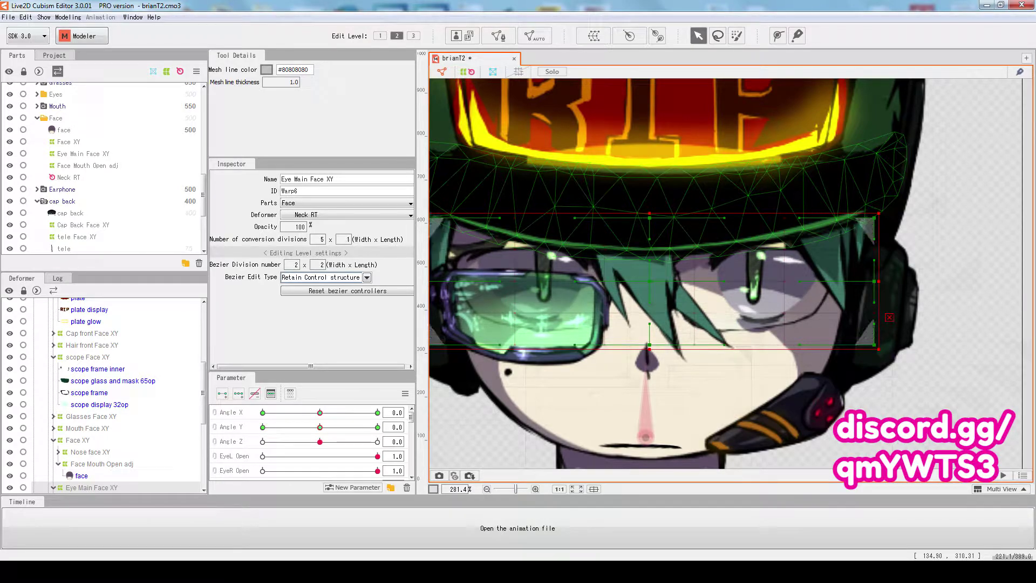
key(BackSpace)
key(BackSpace)
text(6)
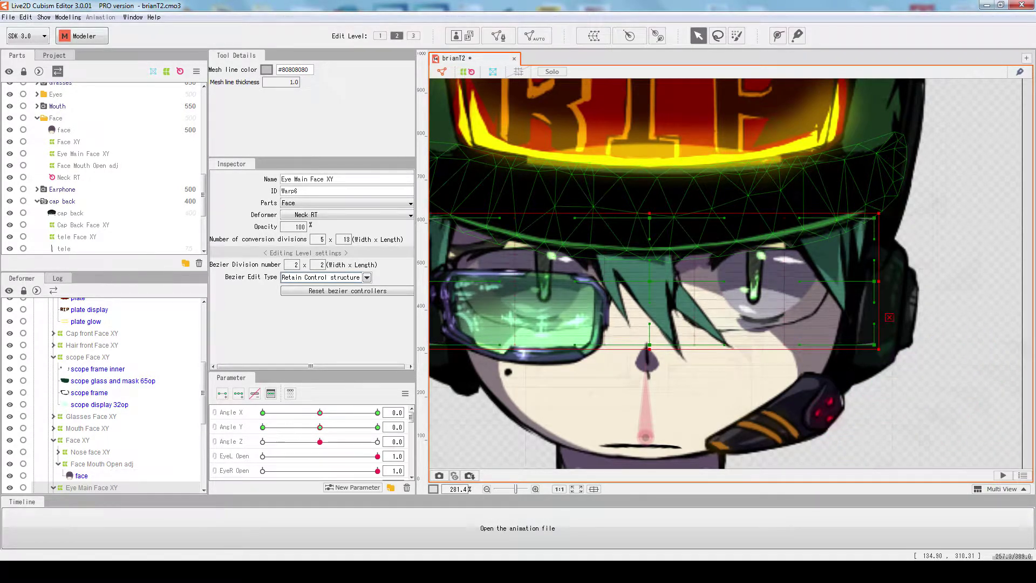
key(BackSpace)
text(10)
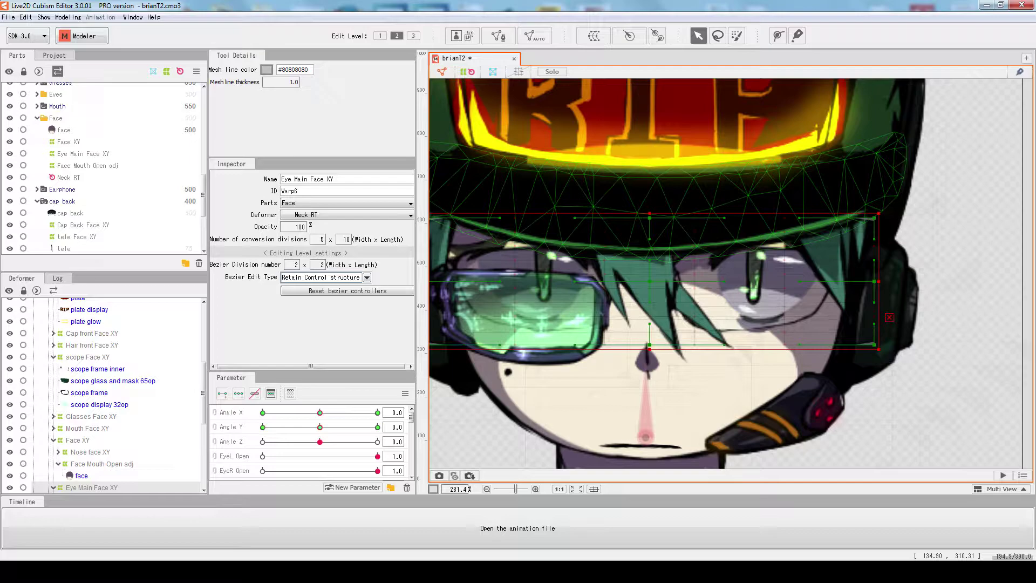
key(BackSpace)
key(BackSpace)
text(7)
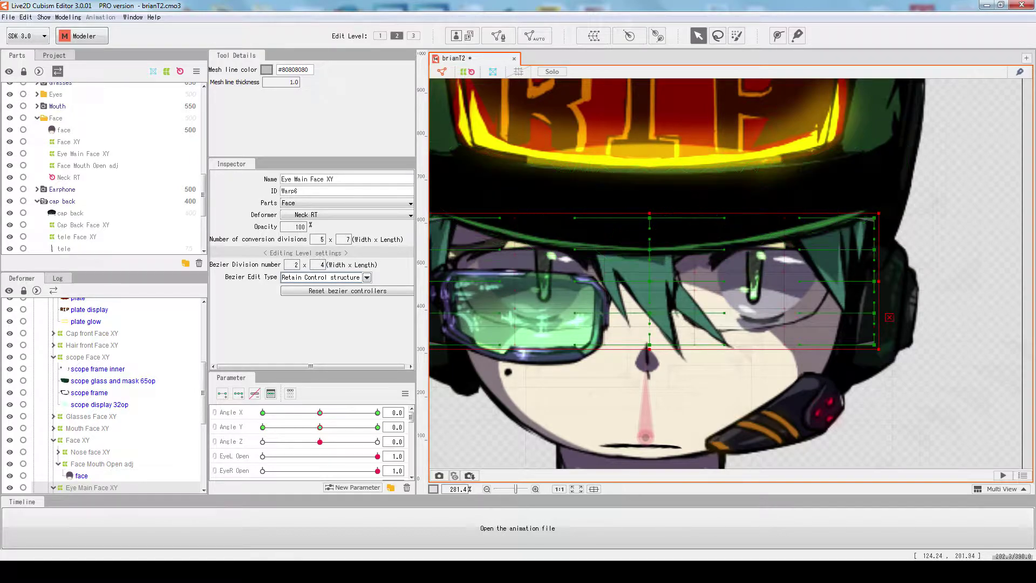
Try a Bezier division length of 4 on the Eye Main Face XY deformer, with widths of 5 and 1
key(BackSpace)
text(1)
key(BackSpace)
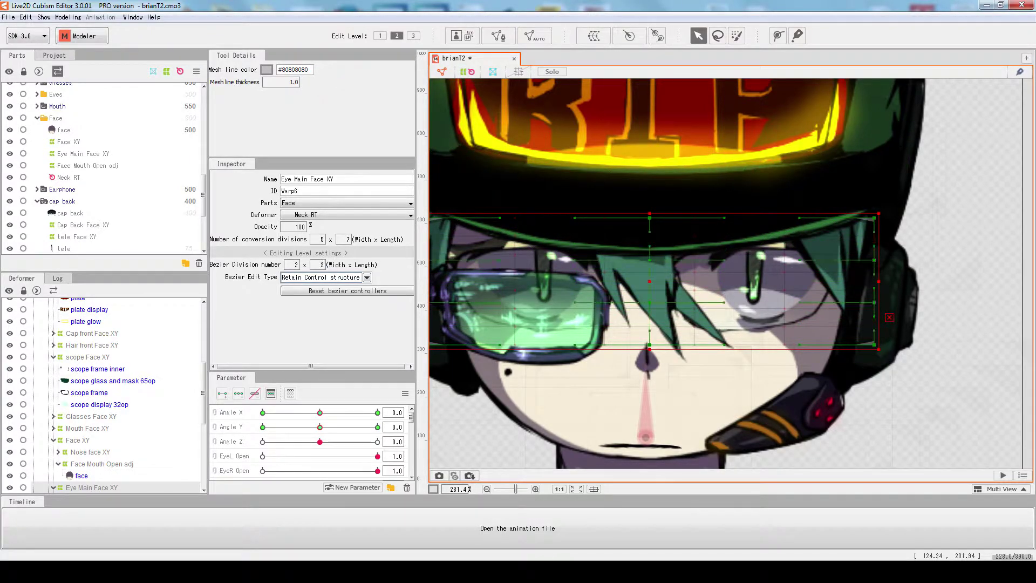
text(4)
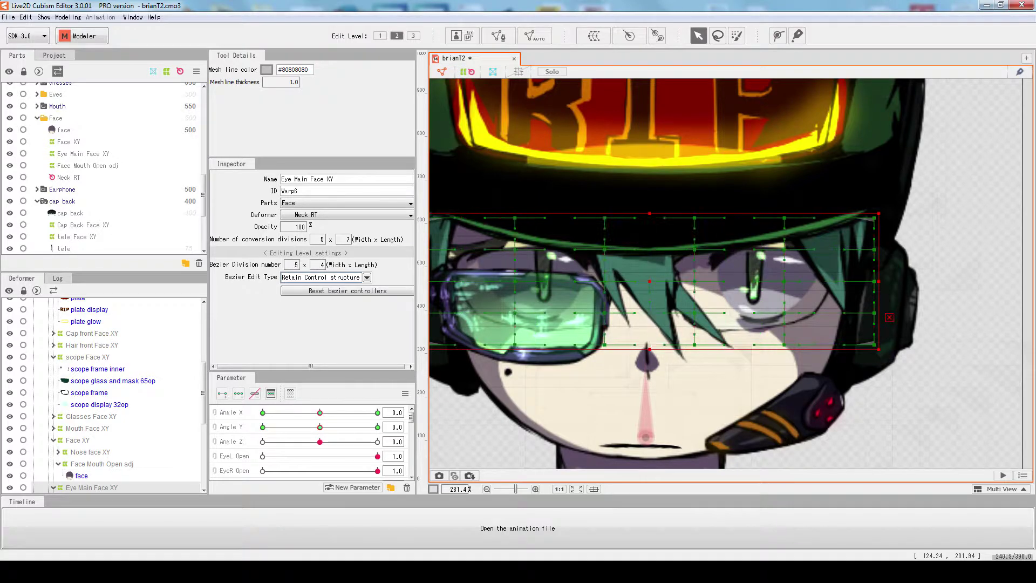
click(291, 264)
key(BackSpace)
text(1)
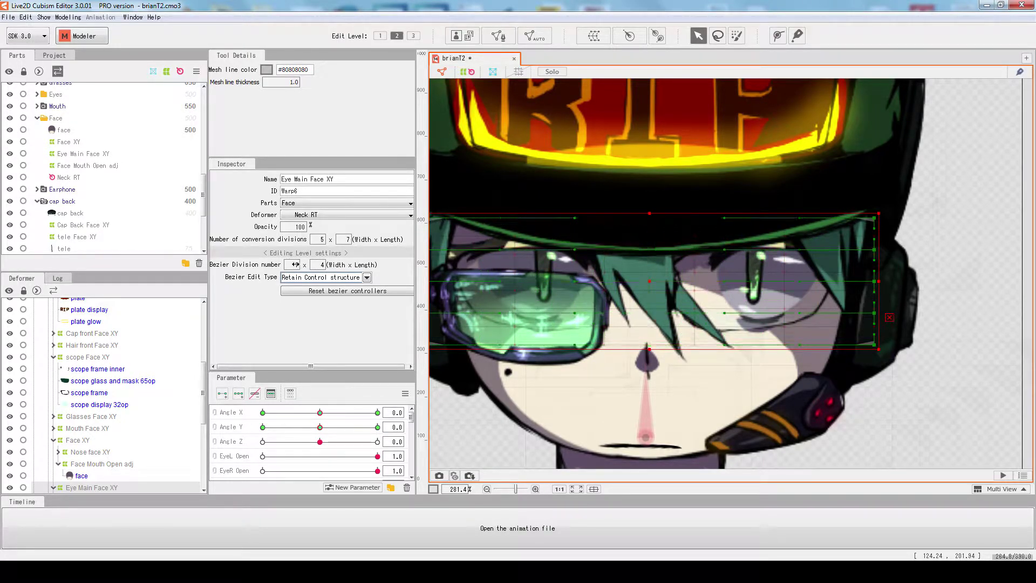
Set the Eye Main Face XY deformer back to 2 x 2 Bezier divisions and 5 x 5 conversion divisions
key(BackSpace)
text(2)
click(319, 265)
key(BackSpace)
text(2)
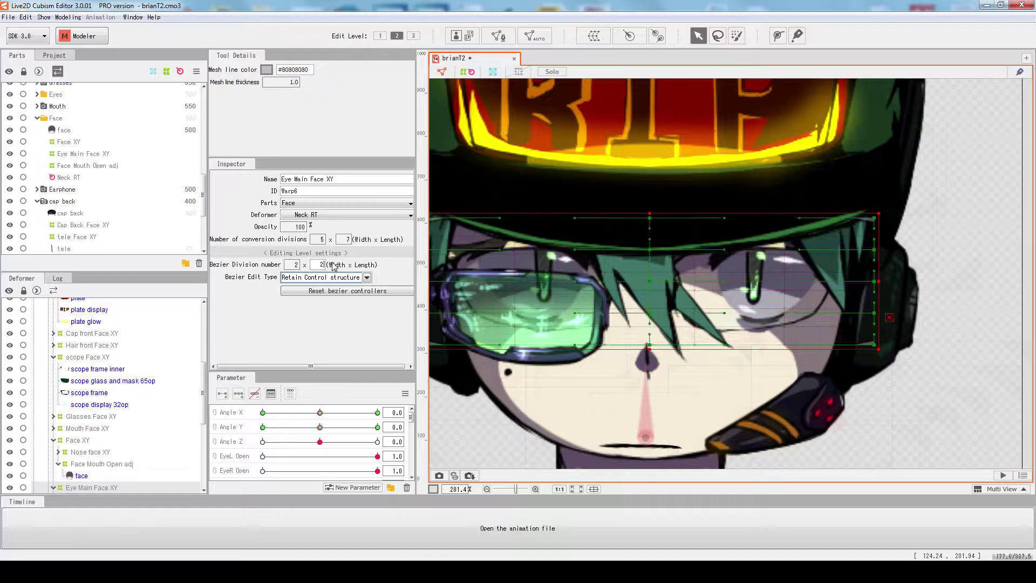
key(Return)
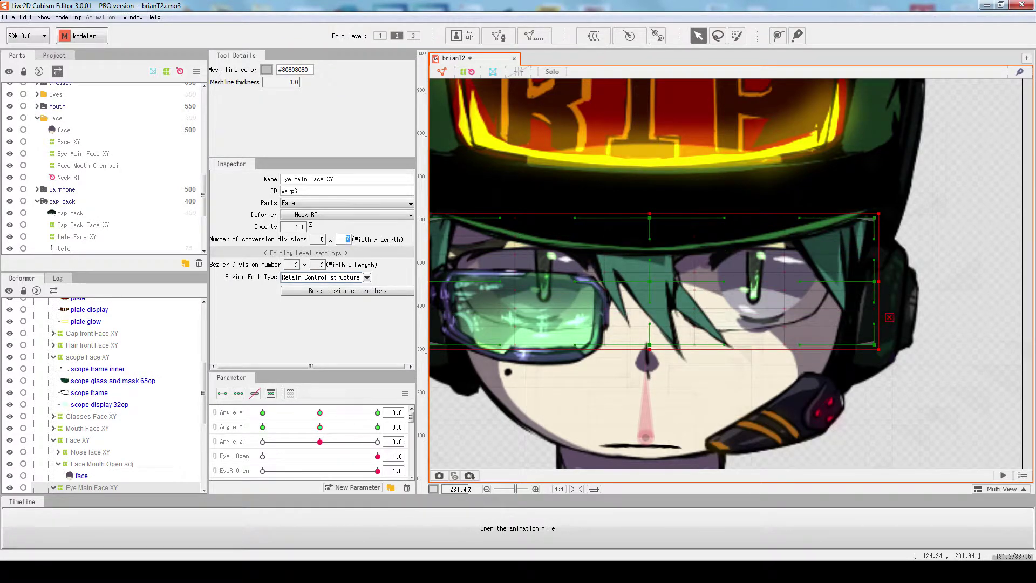
Review the available Bezier edit types, keeping Retain Control structure, and deselect the Eye Main Face XY deformer
click(344, 277)
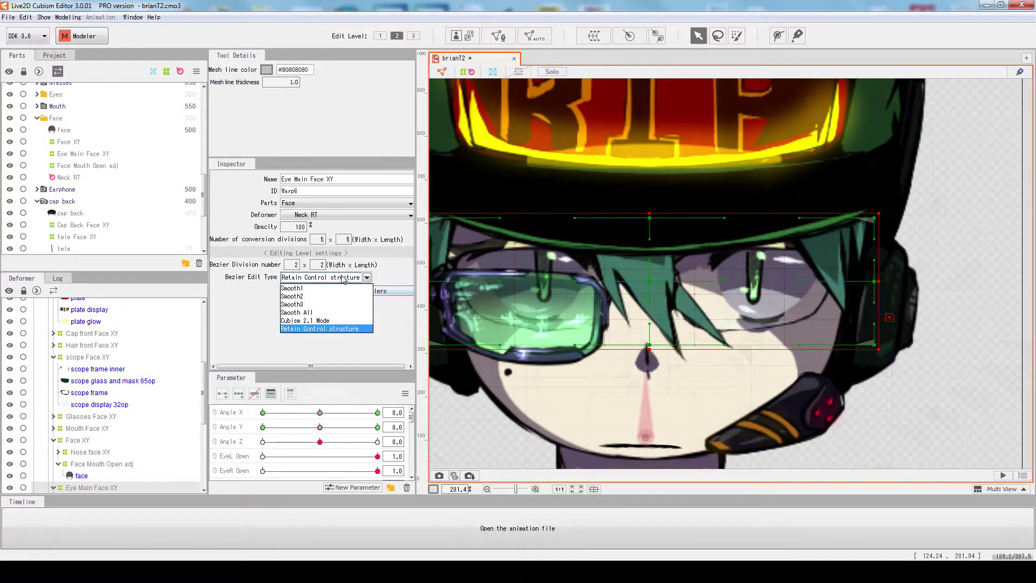
click(343, 278)
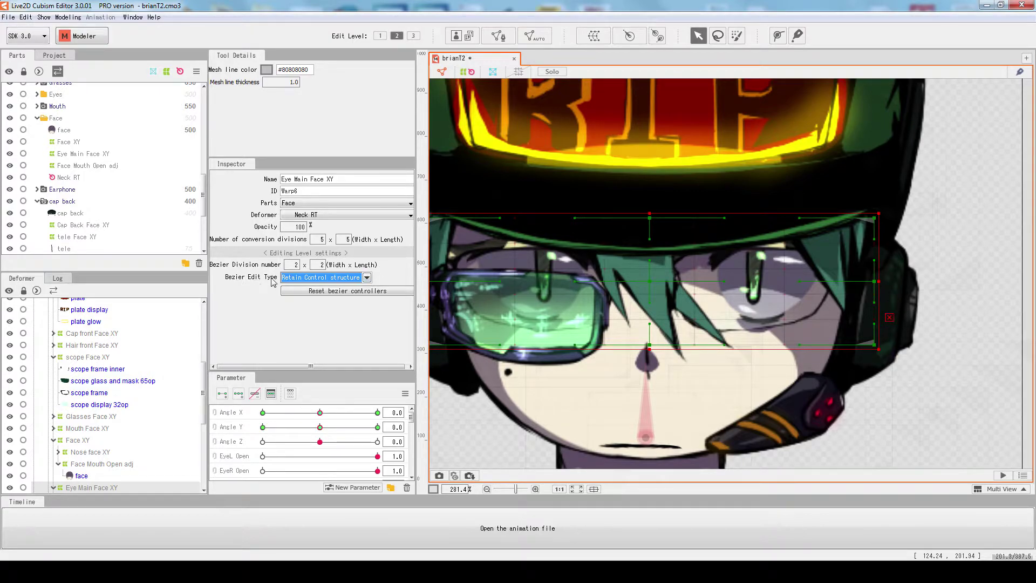
click(318, 279)
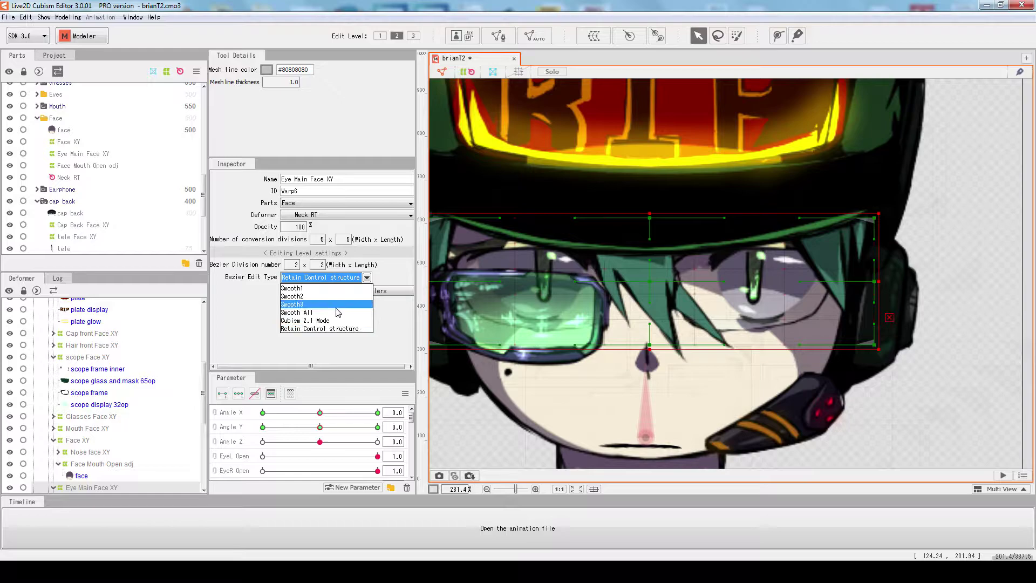
click(344, 349)
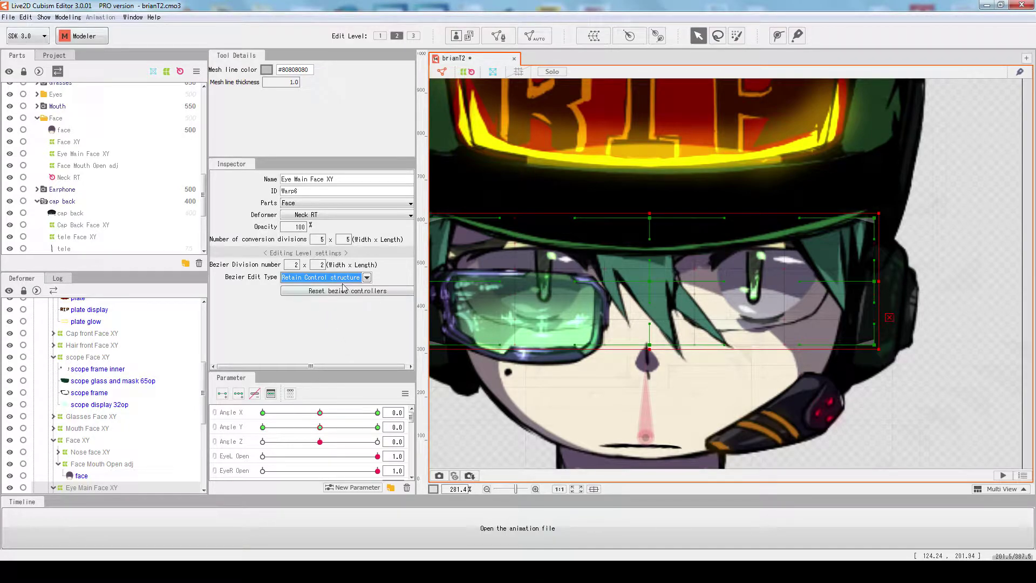
click(1021, 241)
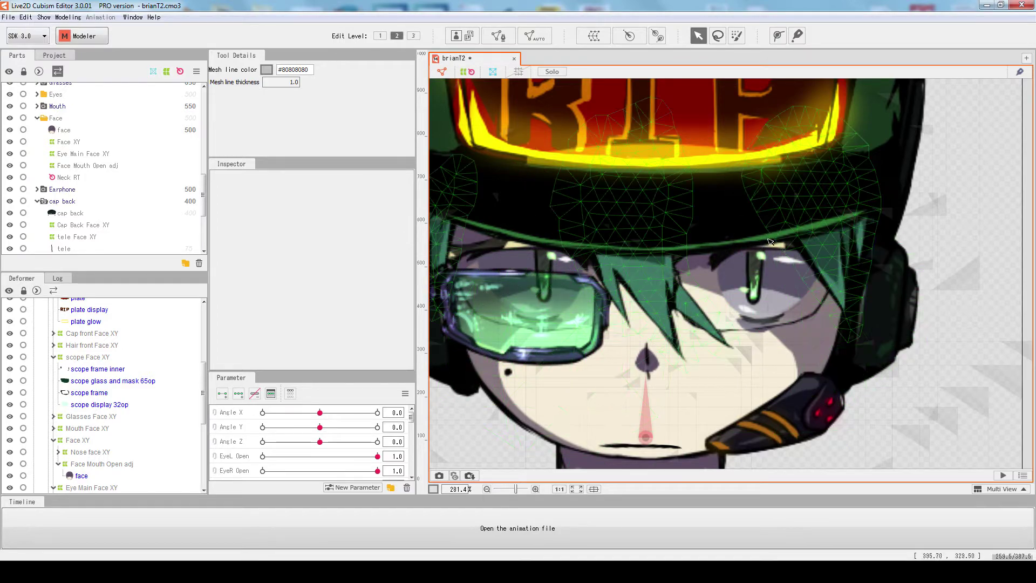
Examine the face art mesh and the Face XY deformer's Bezier grid around the whole head and up close
click(77, 131)
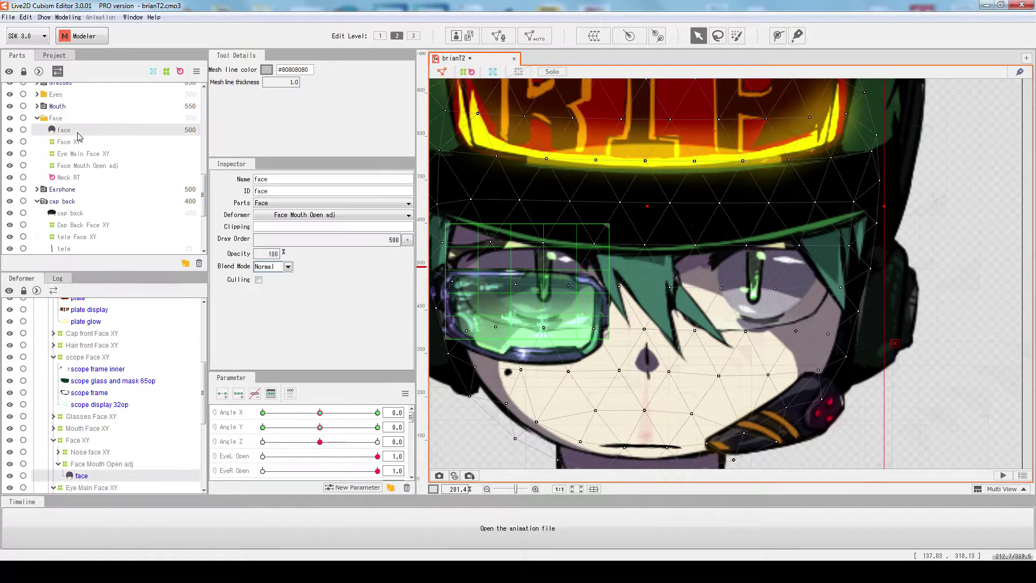
click(72, 143)
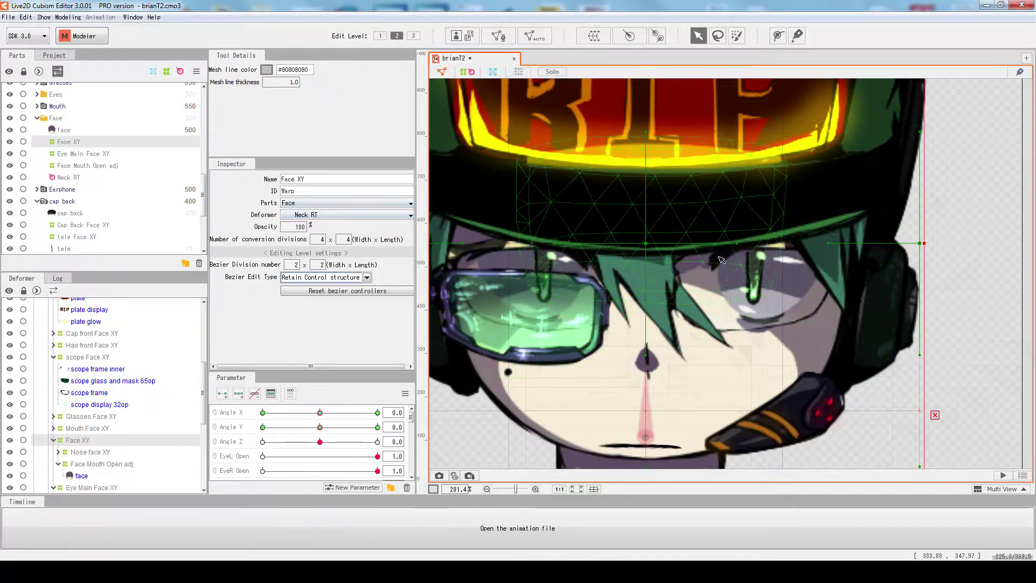
scroll(612, 140, down, 4)
drag(610, 139, 615, 206)
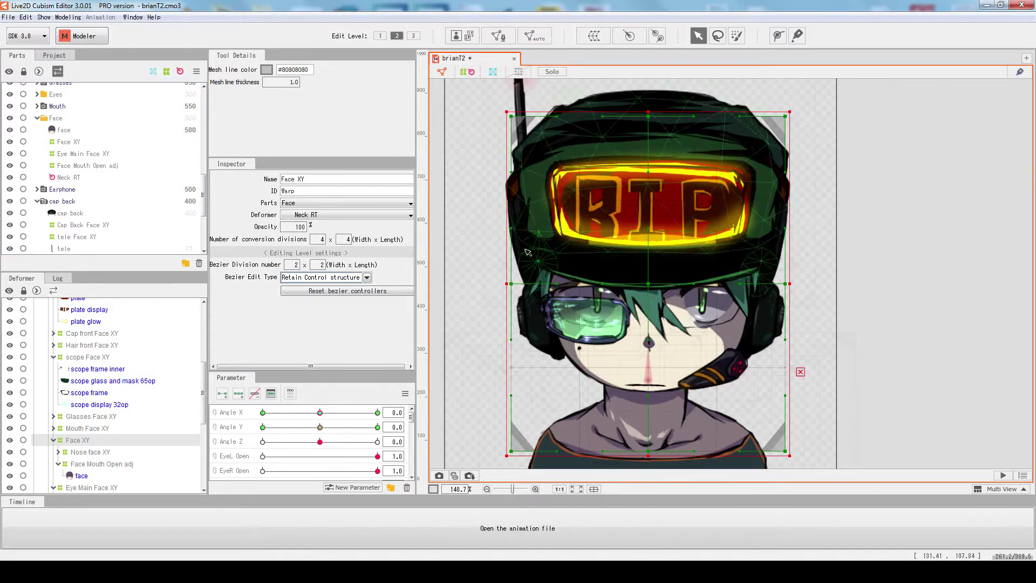
scroll(619, 224, up, 2)
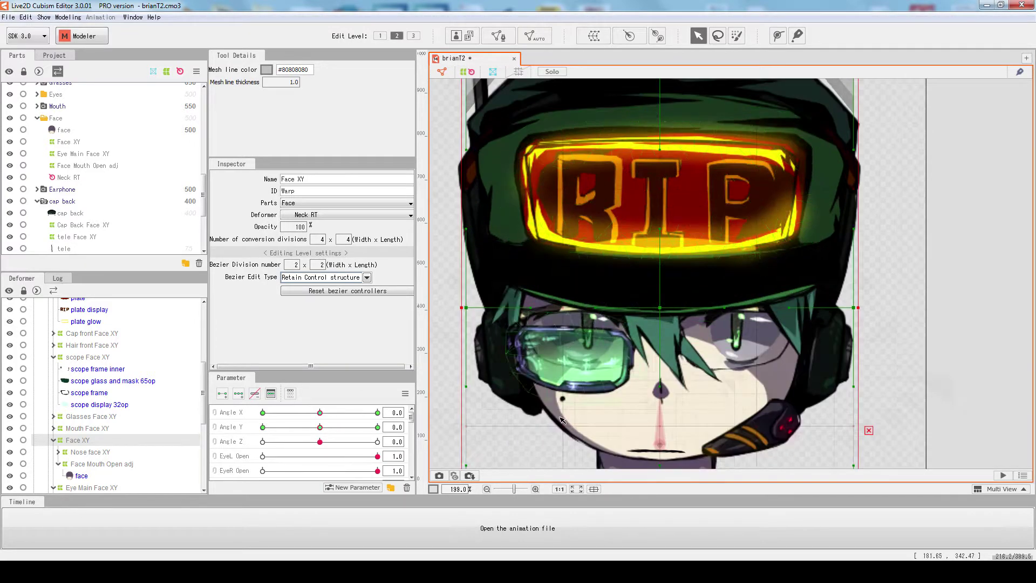
scroll(561, 427, up, 2)
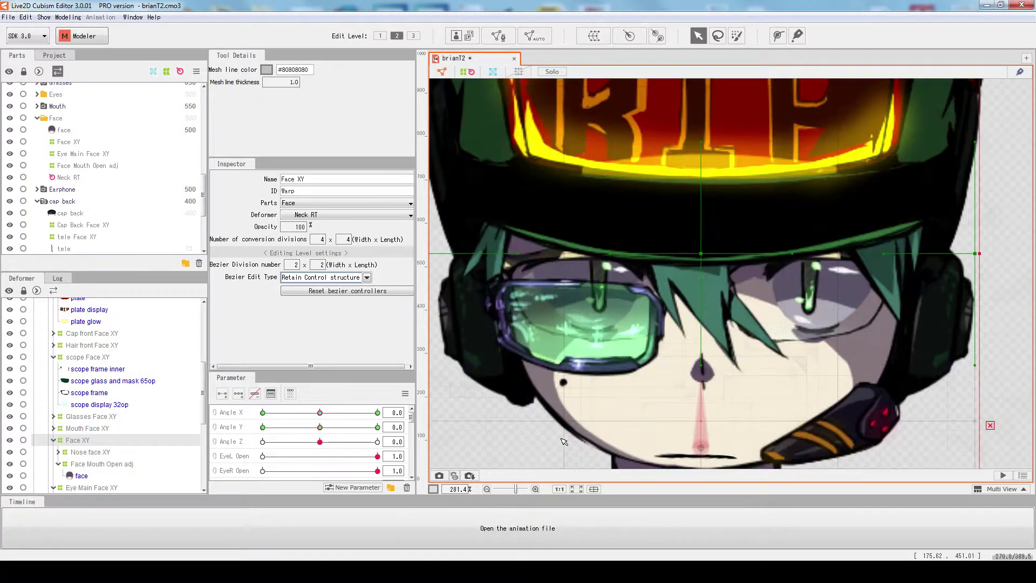
click(472, 72)
scroll(497, 215, down, 4)
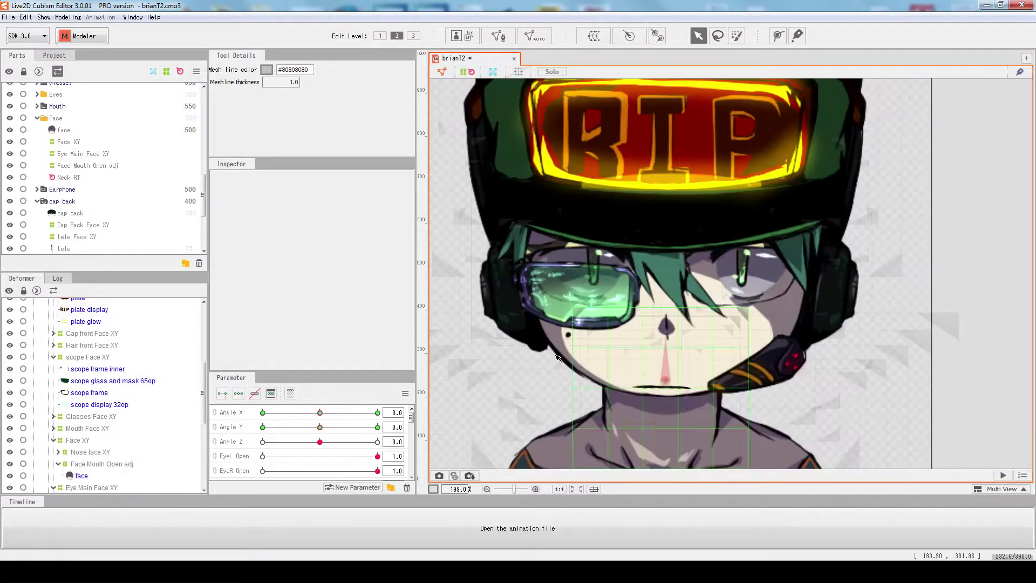
Select the Cap Back Face XY warp deformer and try moving an inner grid point near the antenna, undoing the move
click(496, 153)
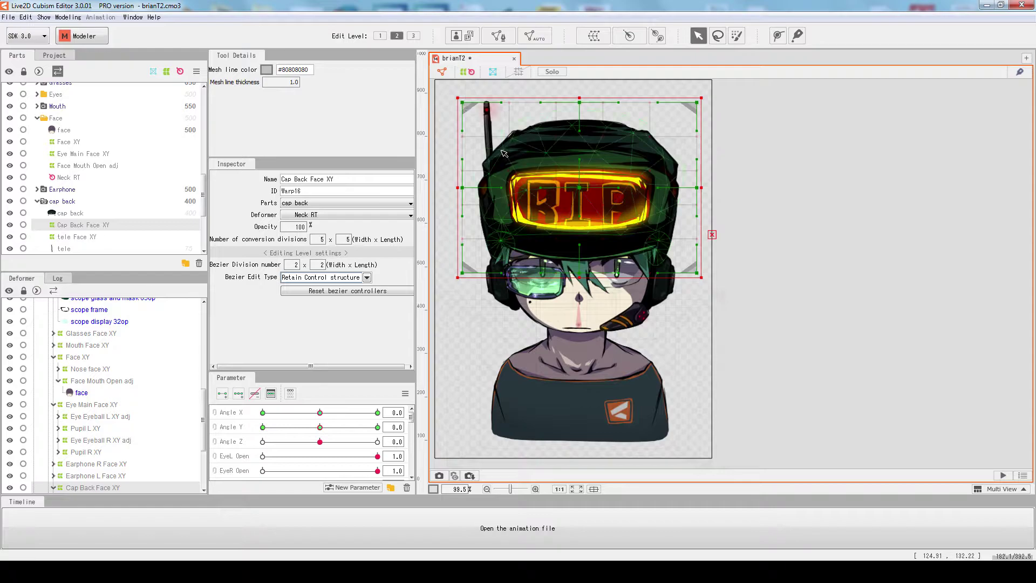
scroll(497, 154, up, 2)
scroll(572, 135, up, 1)
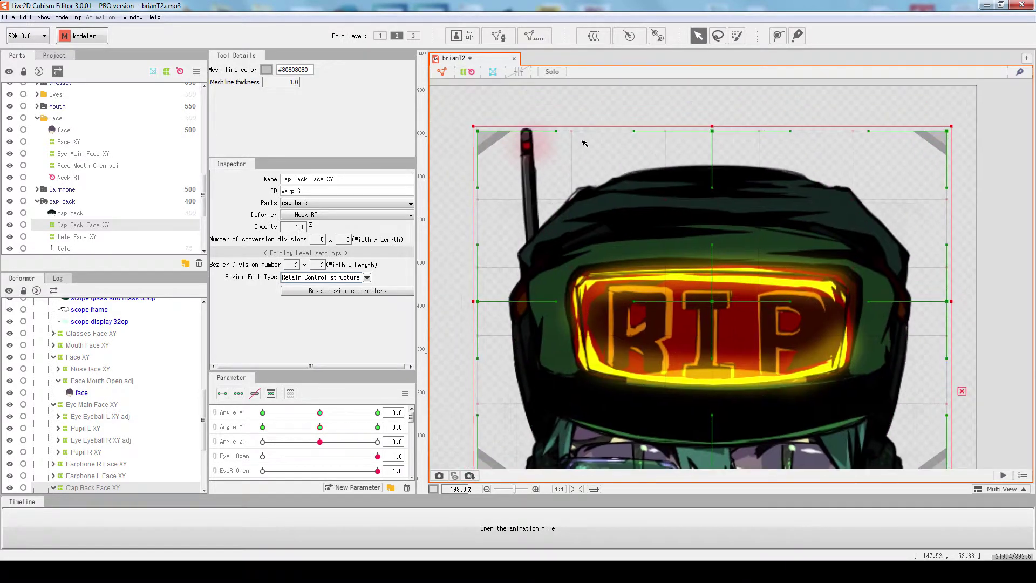
click(568, 127)
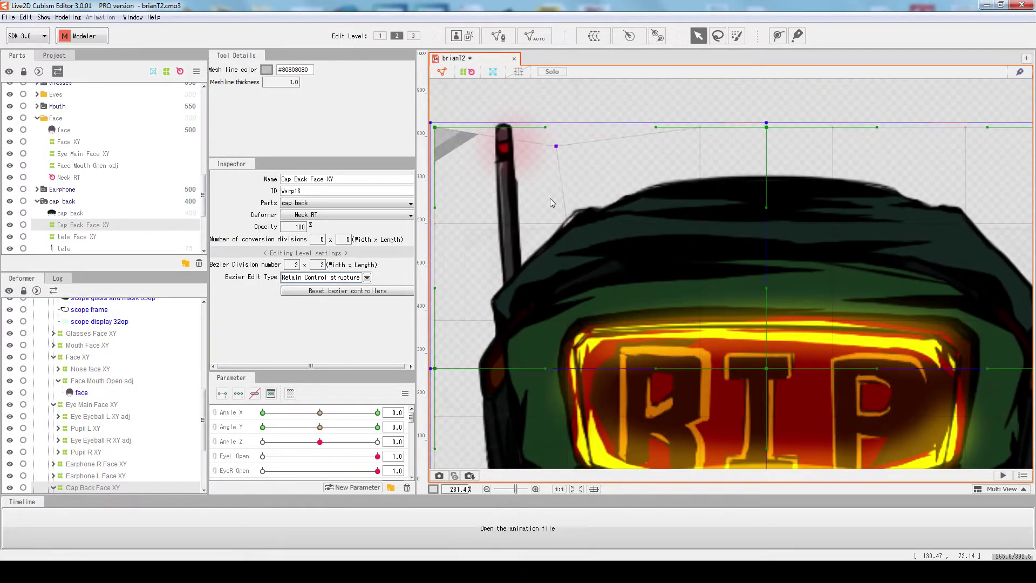
drag(567, 224, 561, 192)
key(ctrl+z)
scroll(571, 216, down, 2)
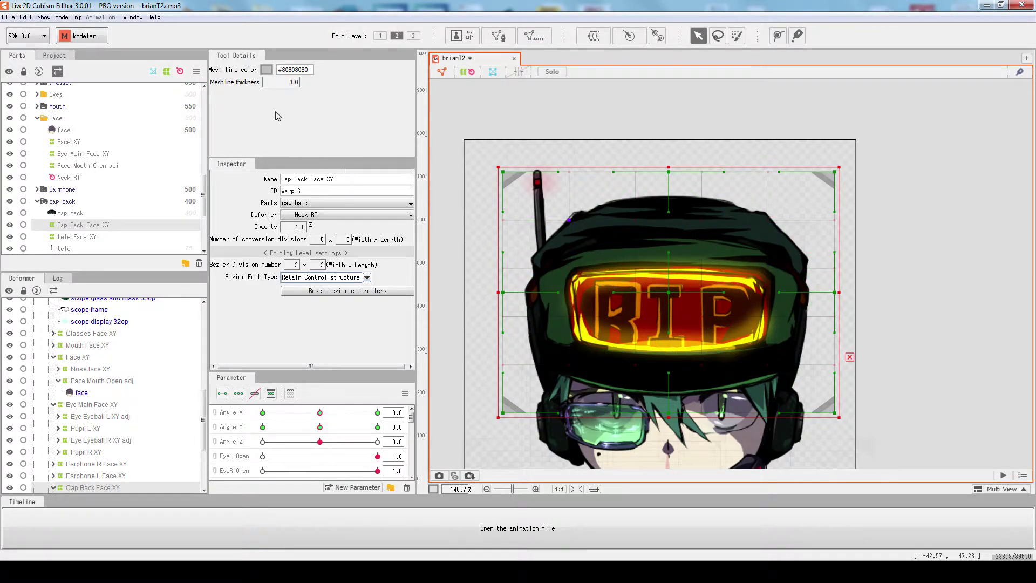
Cycle the Cap Back Face XY deformer through edit levels 1 to 3, try moving the antenna-side grid point at level 1, and undo it
click(384, 37)
click(397, 37)
click(413, 37)
click(398, 36)
click(381, 36)
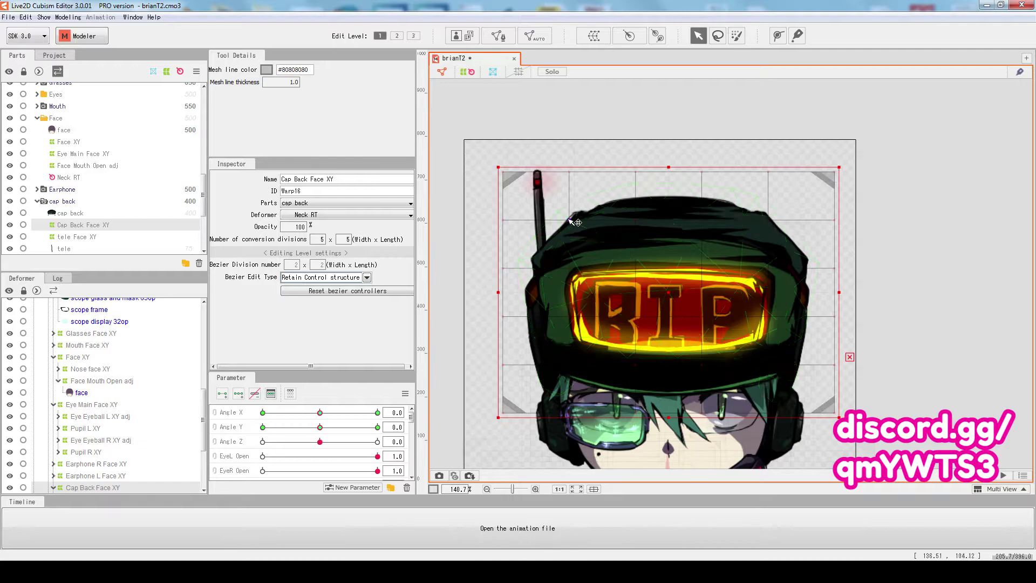
mouse_move(569, 219)
mouse_down()
mouse_move(563, 182)
mouse_move(565, 202)
mouse_up()
key(ctrl+z)
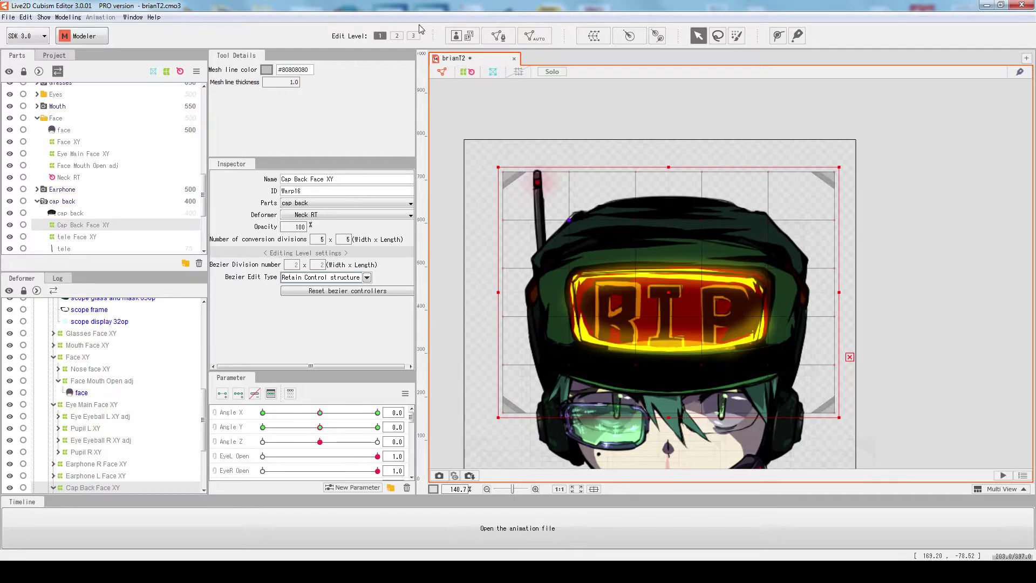
At edit level 2, try moving the top centre Bezier point and an inner grid point near the antenna, undoing both moves
click(397, 36)
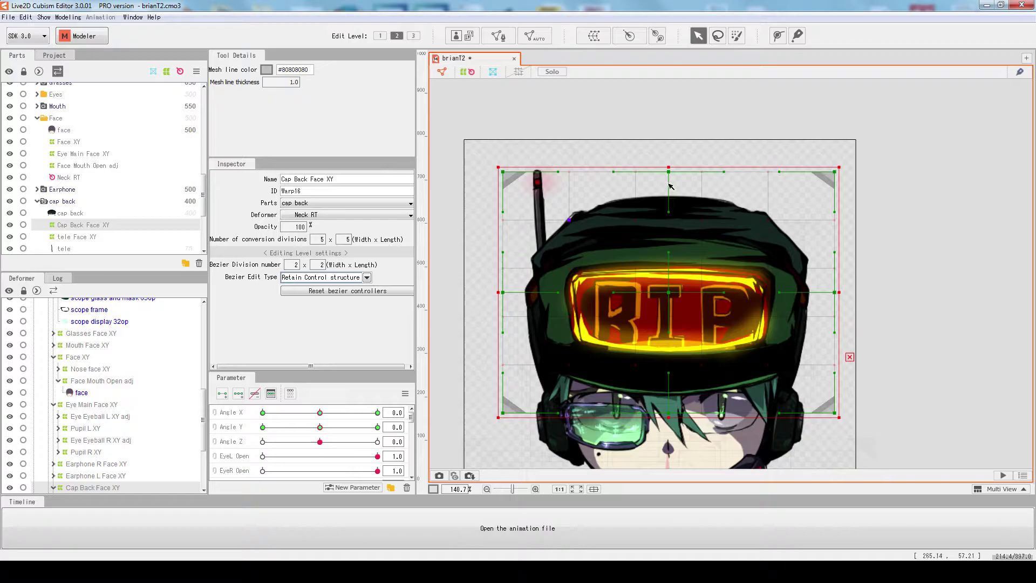
drag(669, 173, 698, 191)
key(ctrl+z)
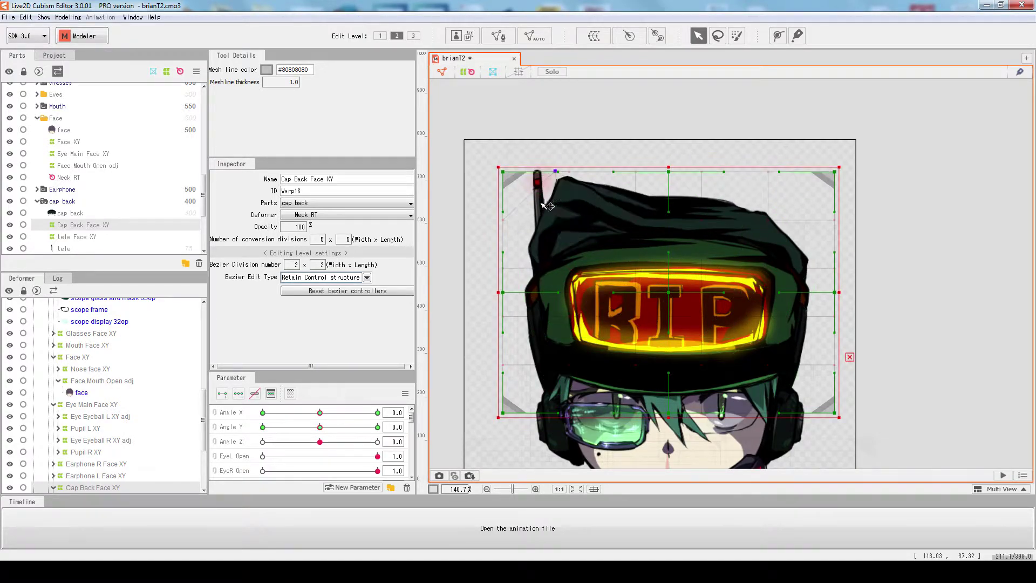
drag(549, 224, 548, 222)
key(ctrl+z)
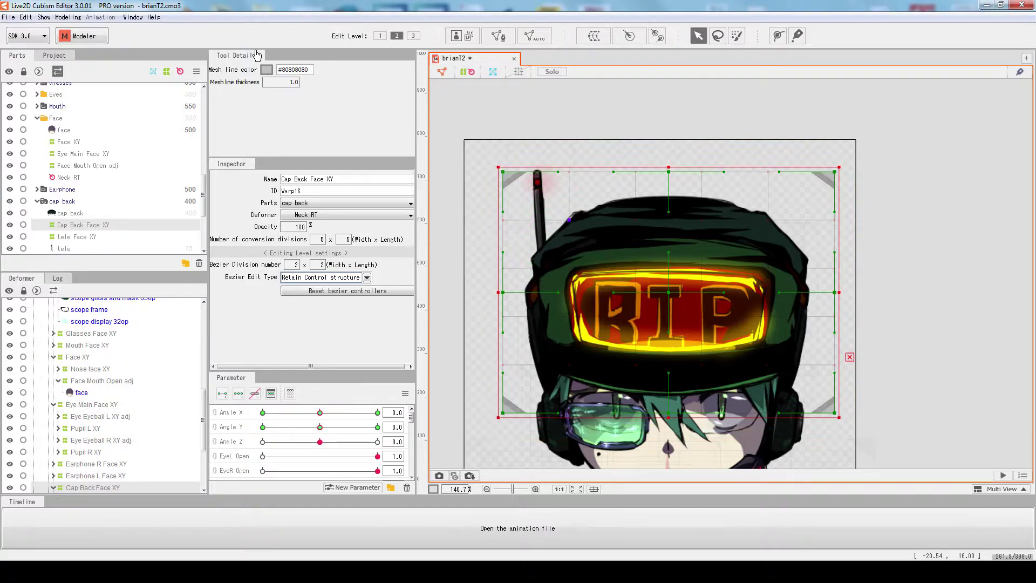
At edit level 3, try rotating the cap deformer and moving its lower-left corner control point, undoing both changes
click(412, 37)
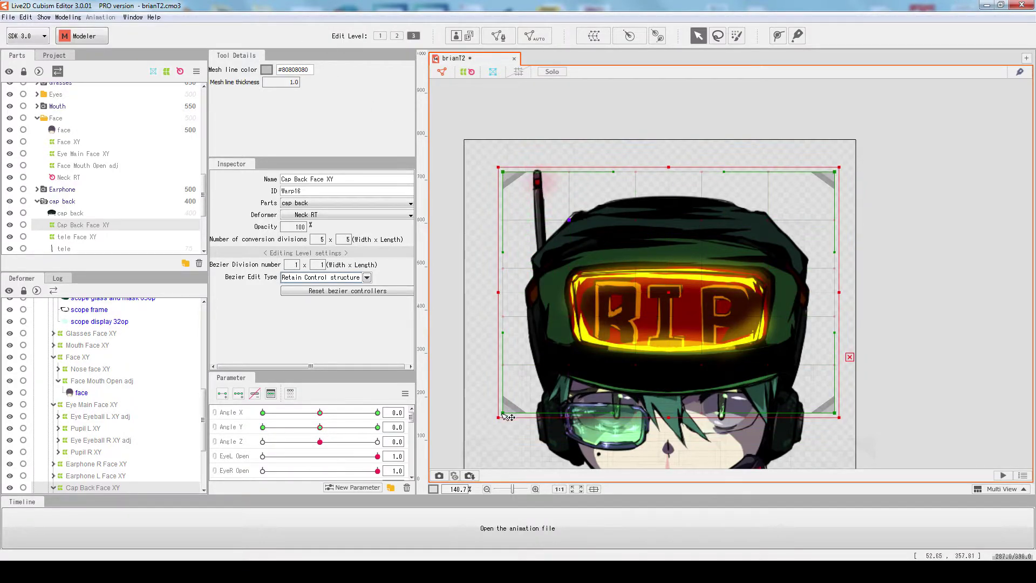
drag(509, 417, 527, 261)
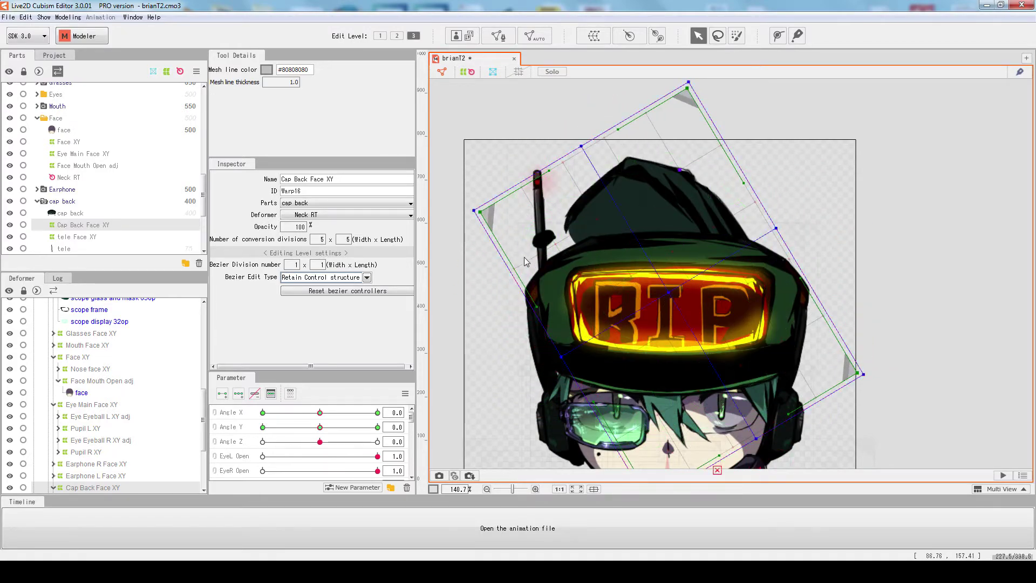
key(ctrl+z)
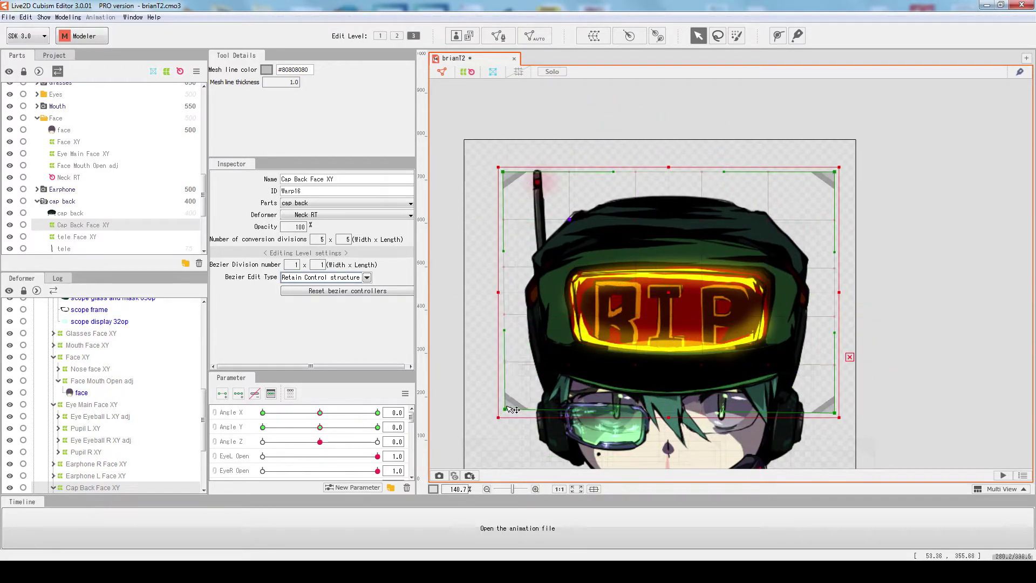
drag(508, 407, 516, 338)
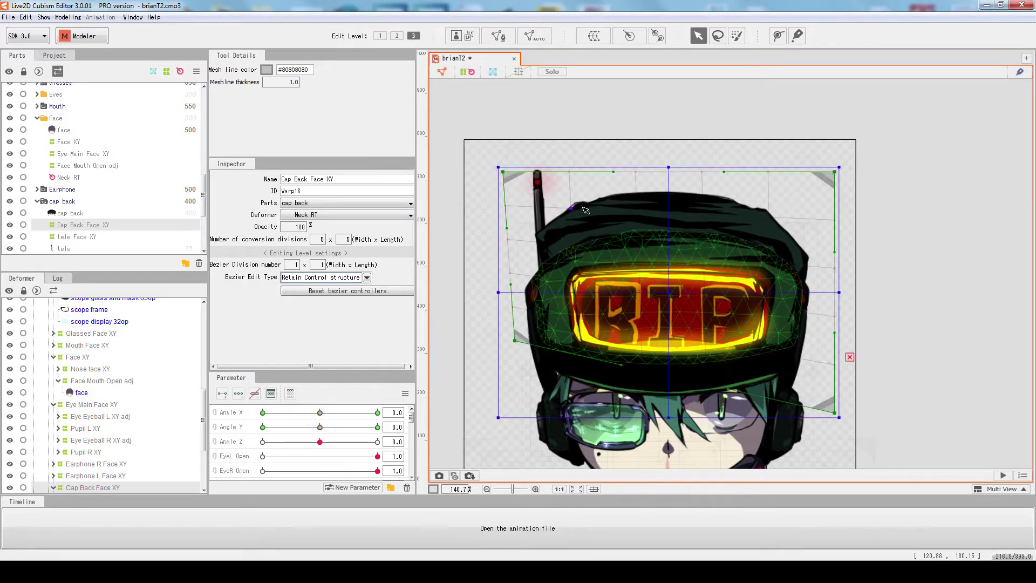
key(ctrl+z)
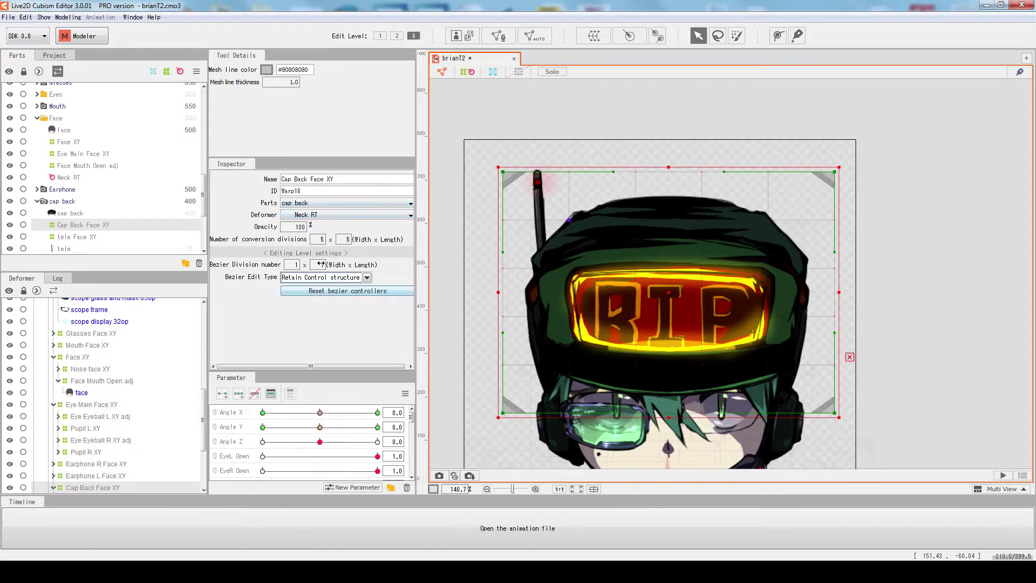
Compare the Cap Back Face XY deformer's grid at edit levels 1 and 2, leaving edit level 2 active
click(396, 36)
click(381, 36)
click(395, 36)
click(381, 36)
click(396, 36)
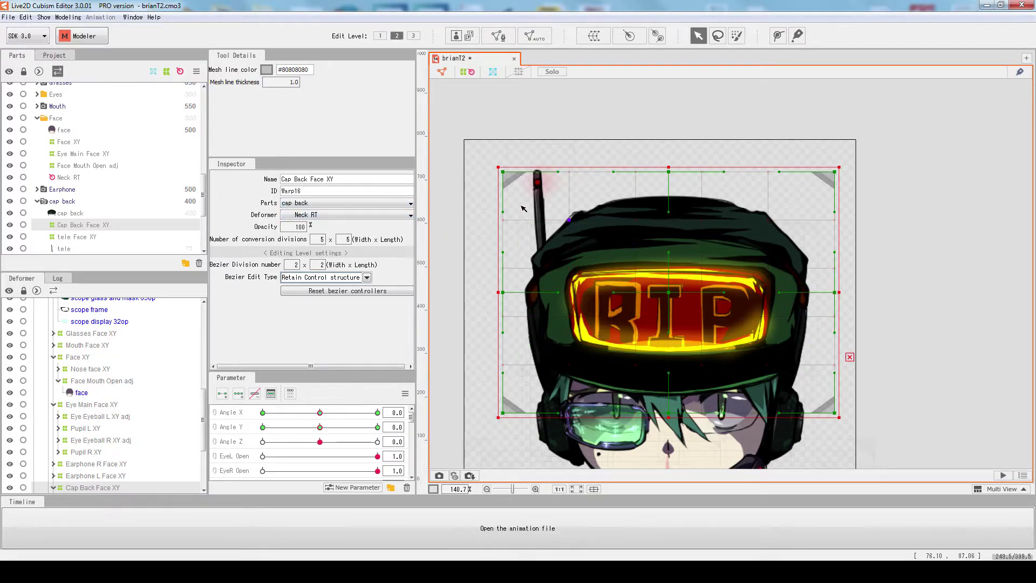
click(380, 38)
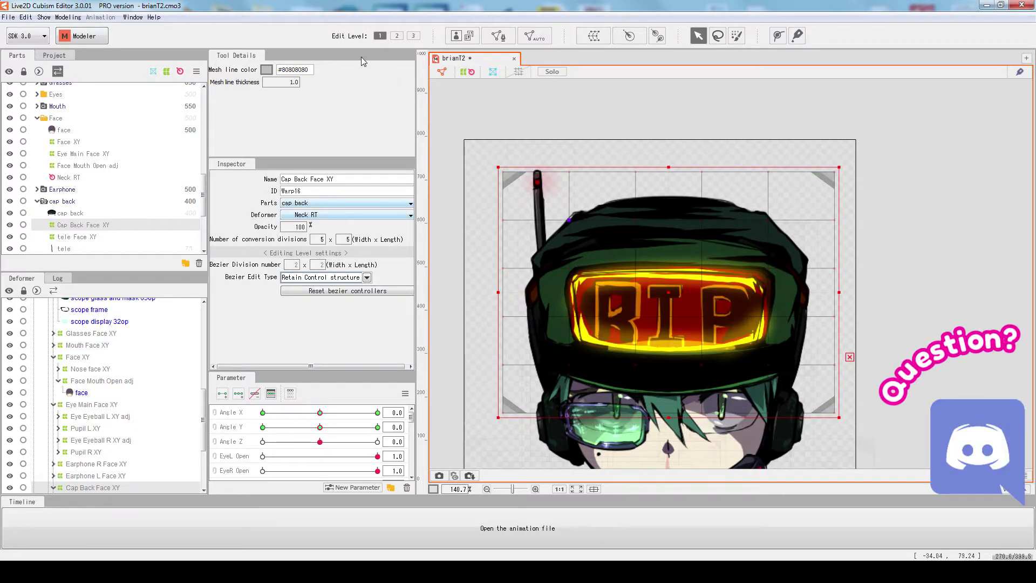
click(397, 36)
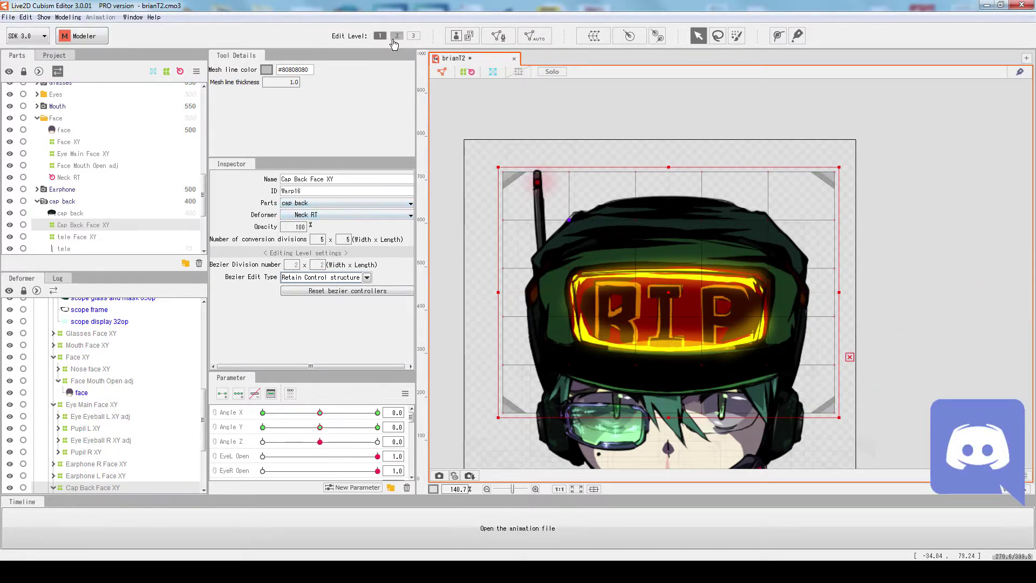
Review the Bezier edit types available for the Cap Back Face XY deformer, keeping Retain Control structure
click(318, 284)
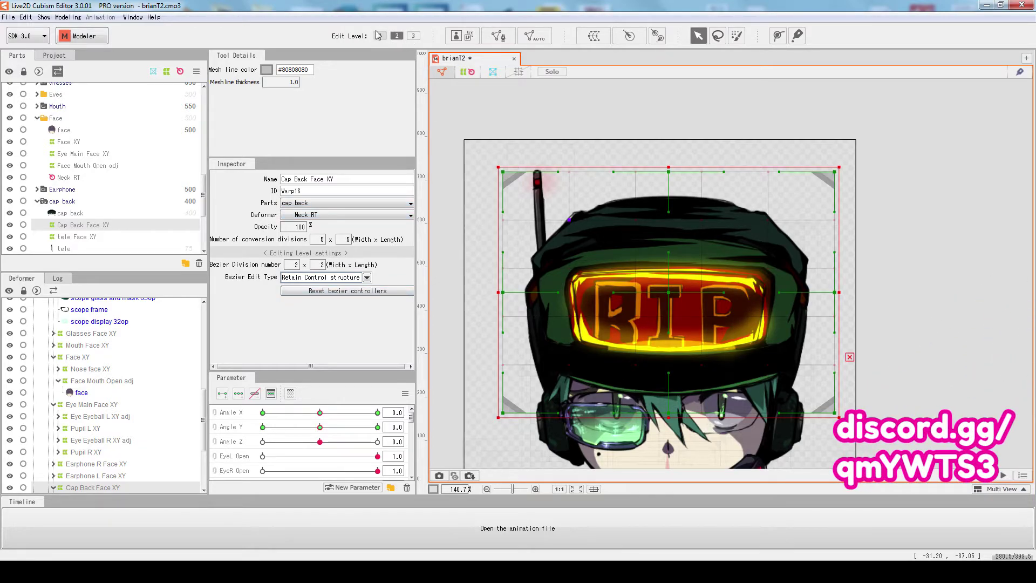
scroll(874, 244, down, 5)
scroll(777, 359, up, 3)
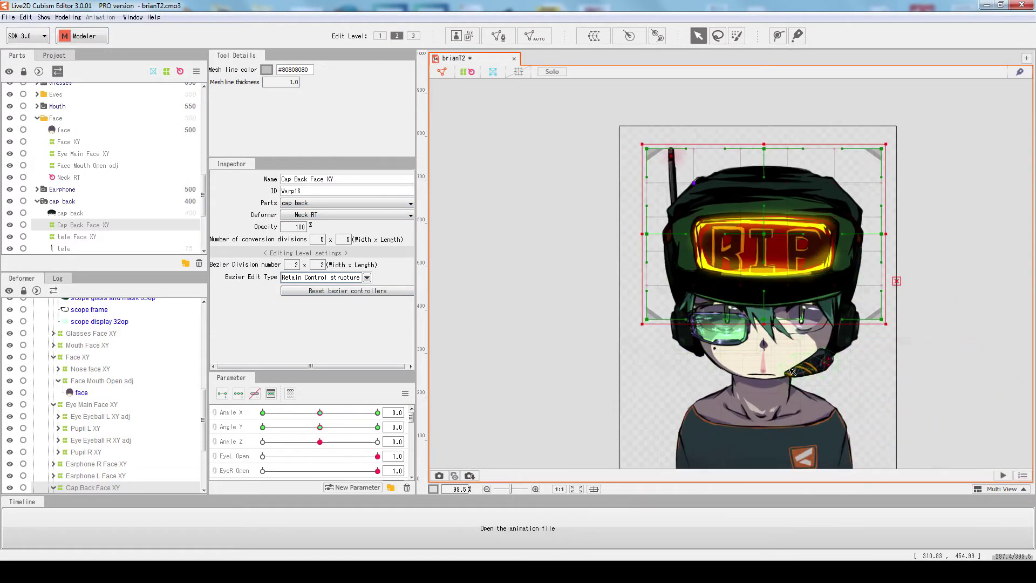
scroll(889, 304, up, 2)
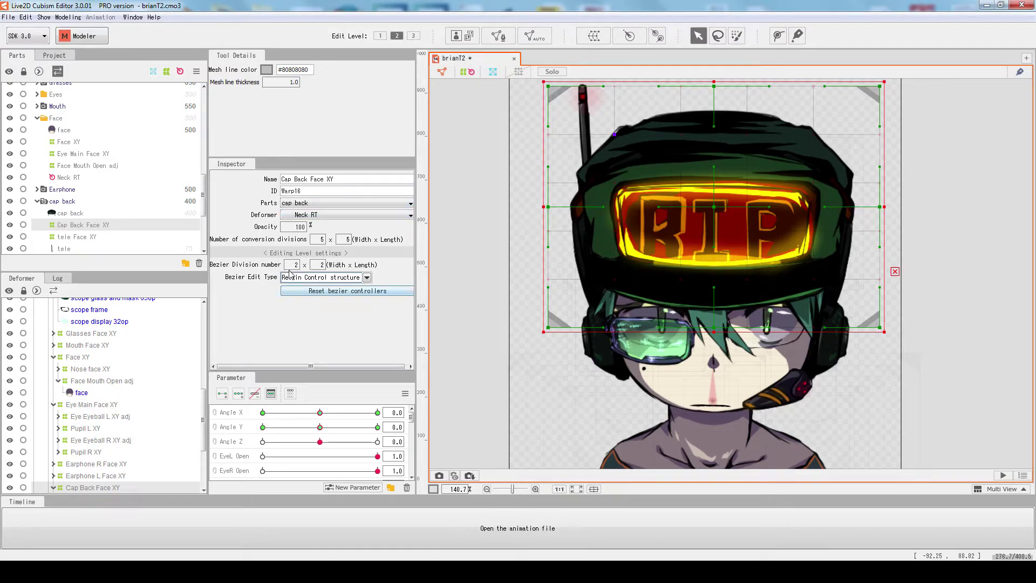
click(319, 278)
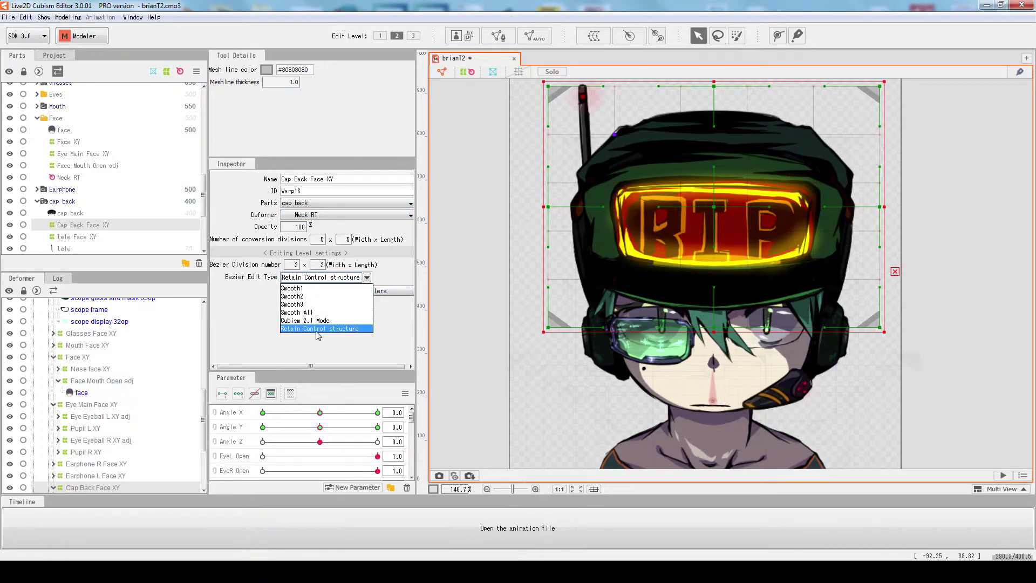
click(305, 348)
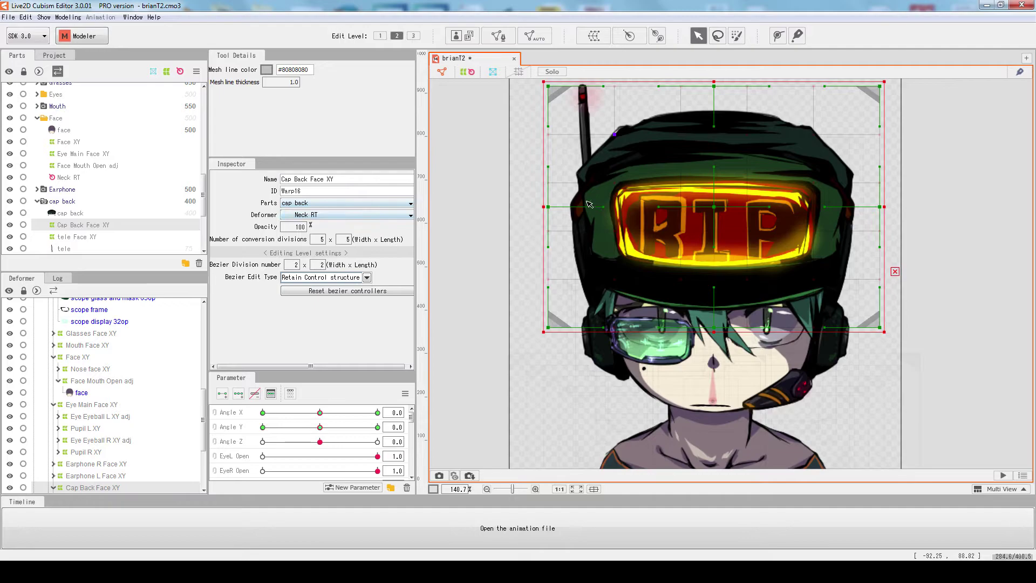
Box-select the cap deformer's upper-left grid points around the antenna and try shifting them downward, undoing the move
scroll(706, 176, up, 3)
scroll(706, 178, down, 1)
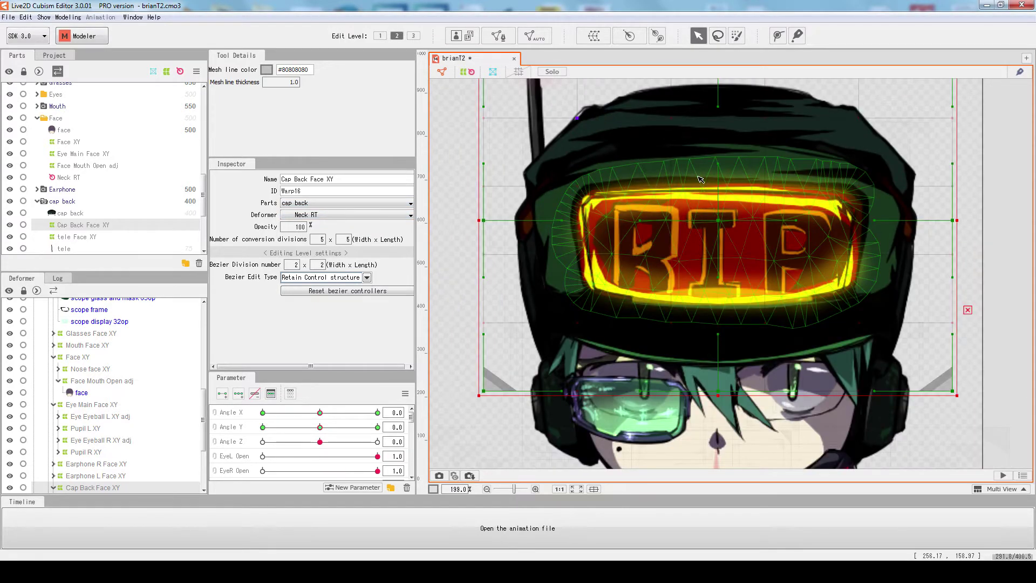
scroll(699, 179, down, 1)
drag(505, 108, 452, 215)
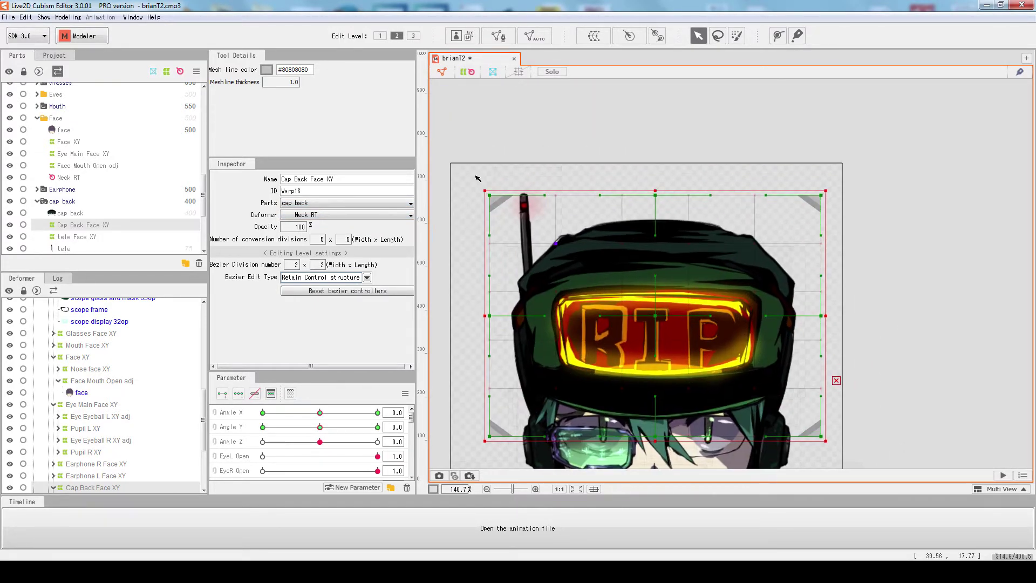
drag(452, 304, 505, 267)
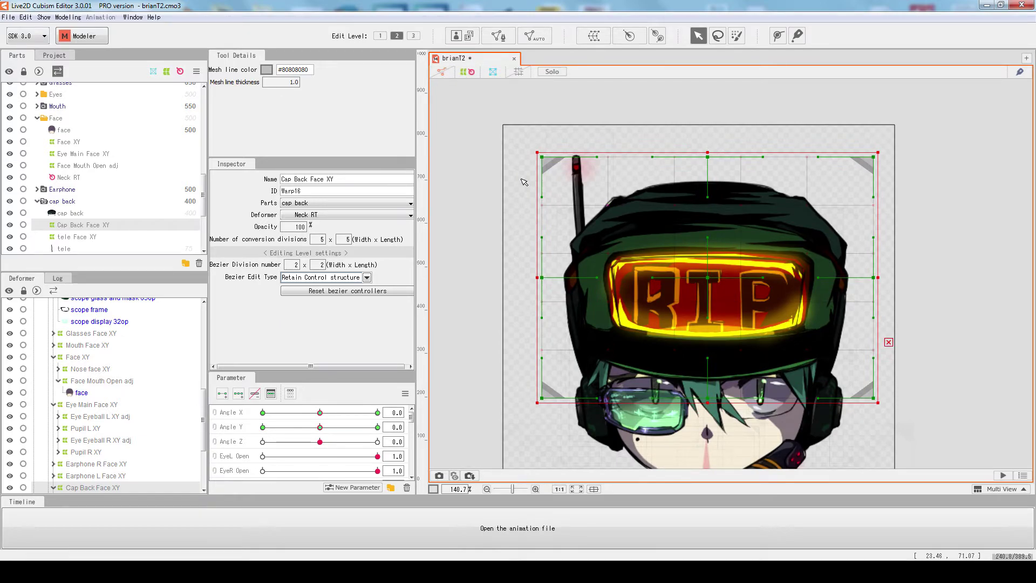
scroll(516, 175, up, 2)
drag(527, 104, 804, 354)
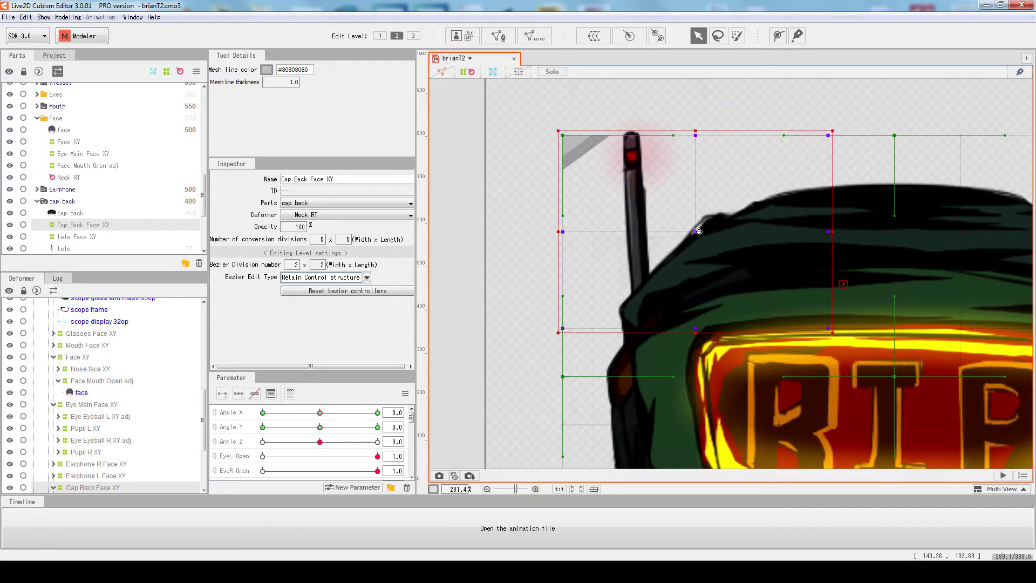
drag(698, 231, 700, 287)
key(ctrl+z)
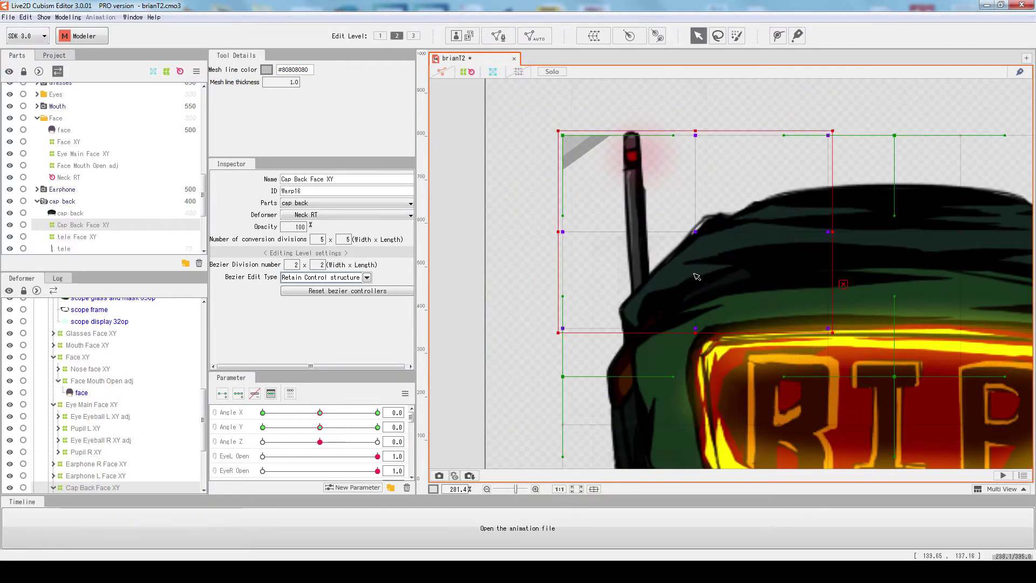
scroll(694, 273, down, 4)
drag(628, 204, 769, 330)
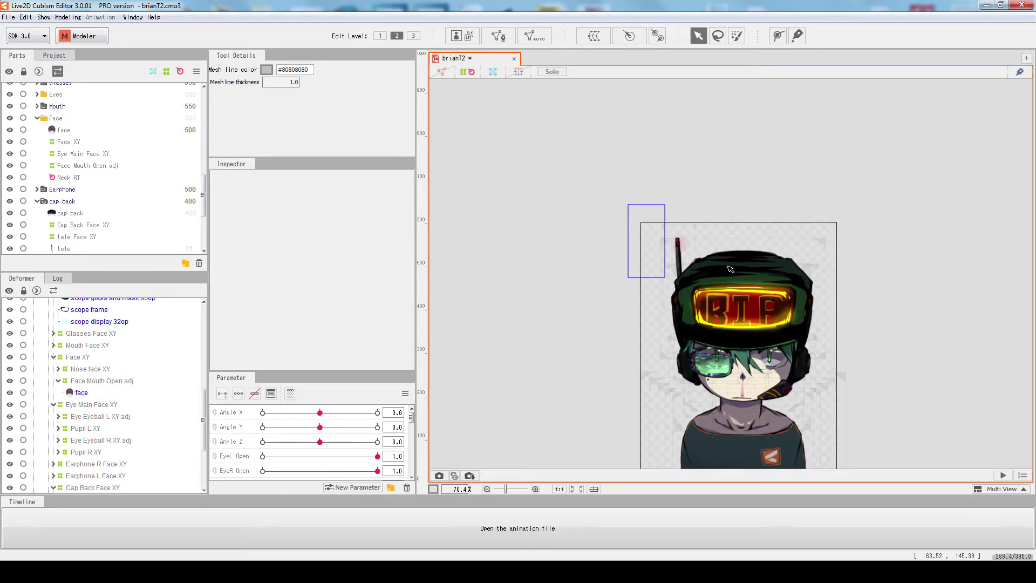
drag(727, 266, 728, 267)
click(623, 213)
scroll(726, 284, up, 1)
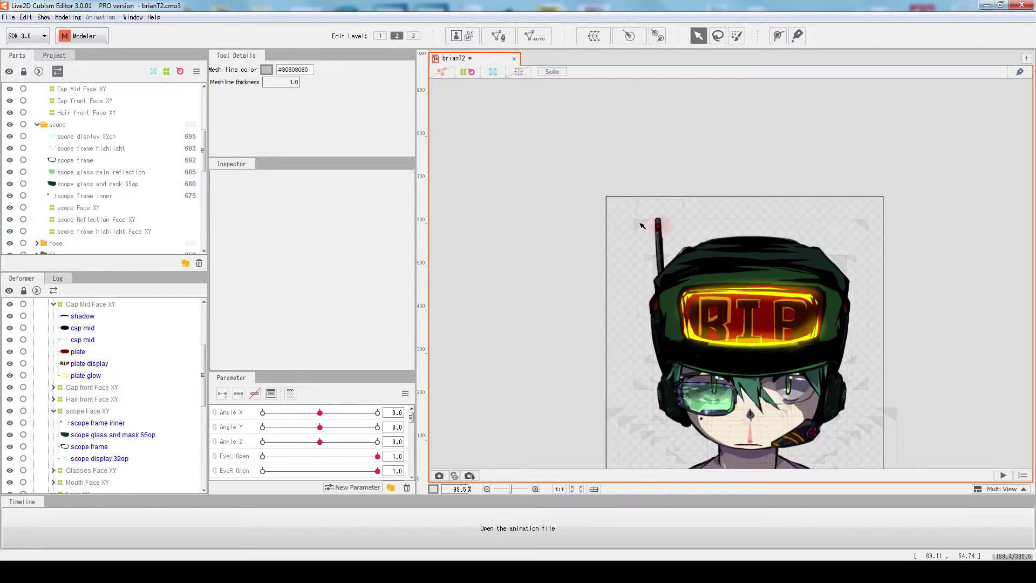
drag(653, 243, 768, 317)
scroll(728, 293, up, 1)
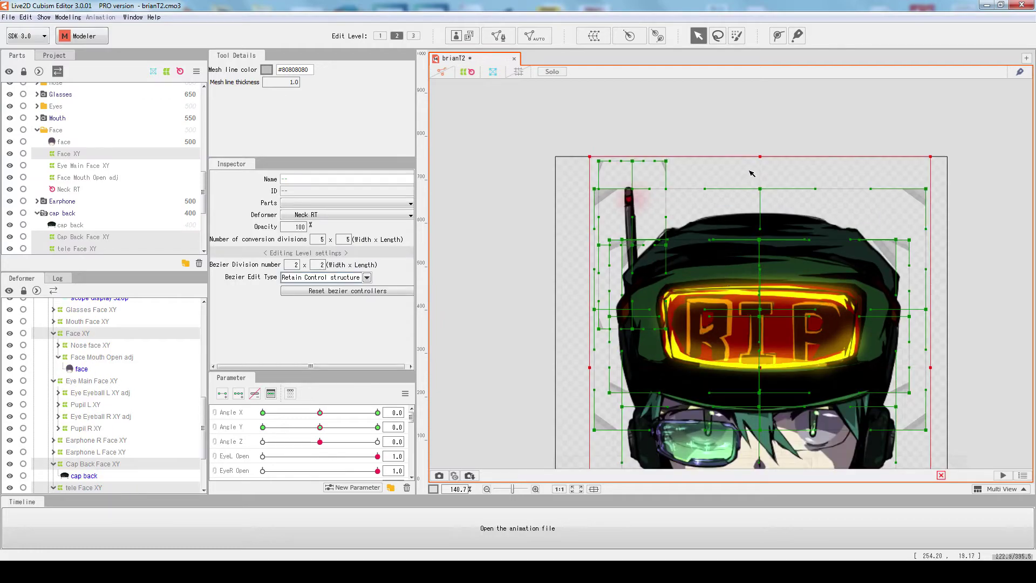
click(724, 153)
drag(577, 182, 728, 290)
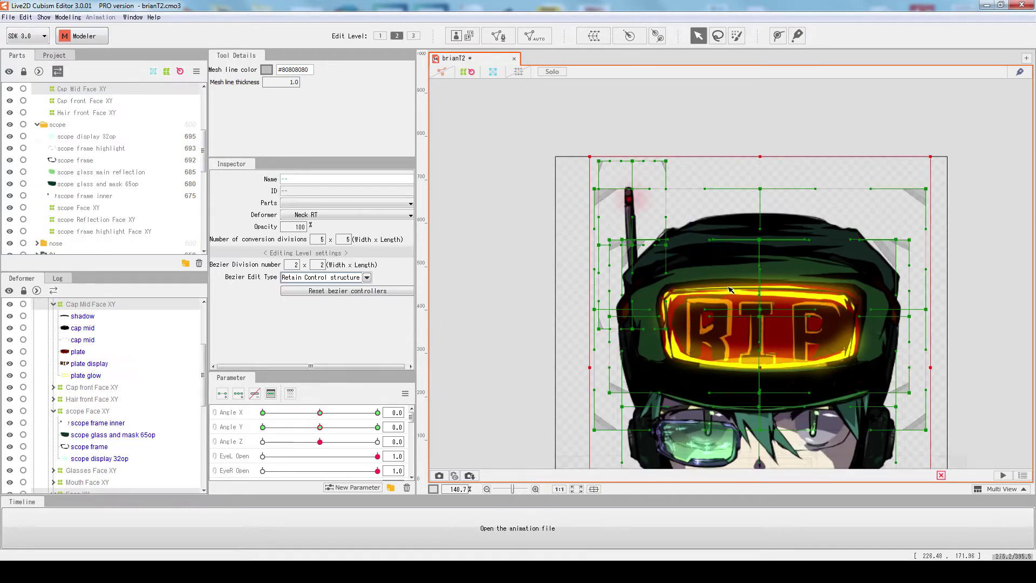
Select only the Cap Back Face XY deformer, box-select its upper-left grid points and try moving them inward, undoing the move
click(719, 200)
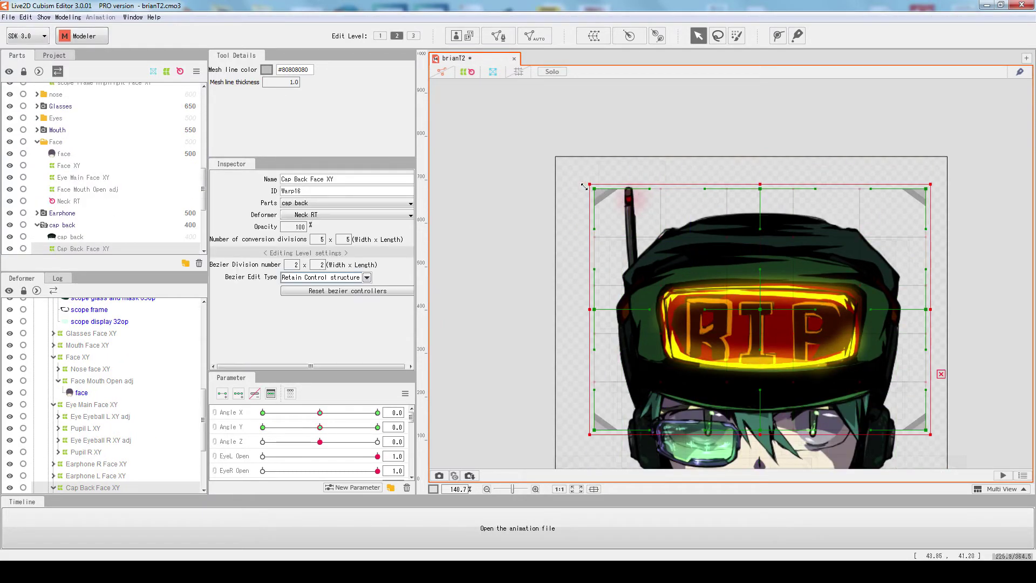
drag(590, 197, 738, 297)
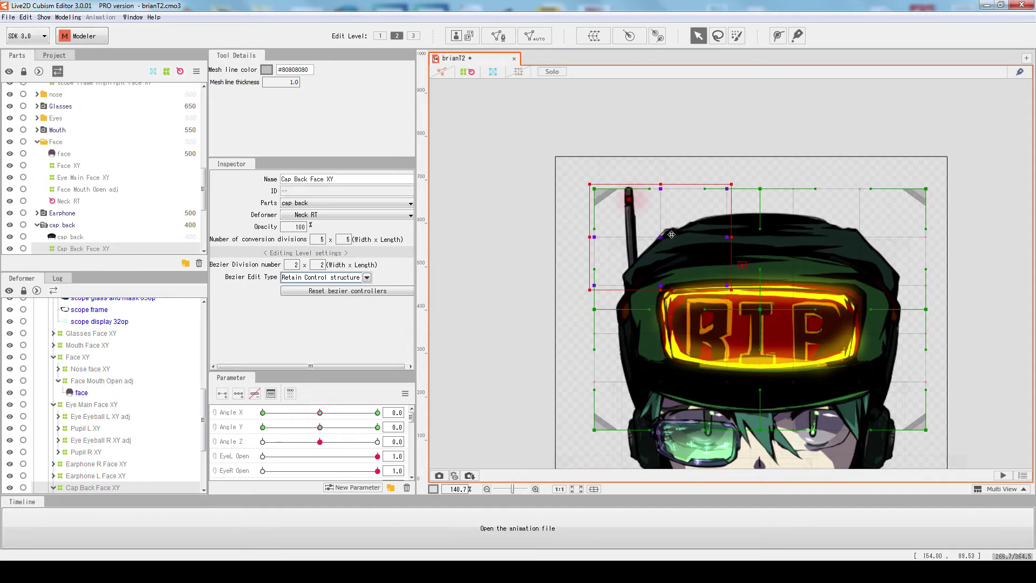
drag(671, 235, 703, 253)
key(ctrl+z)
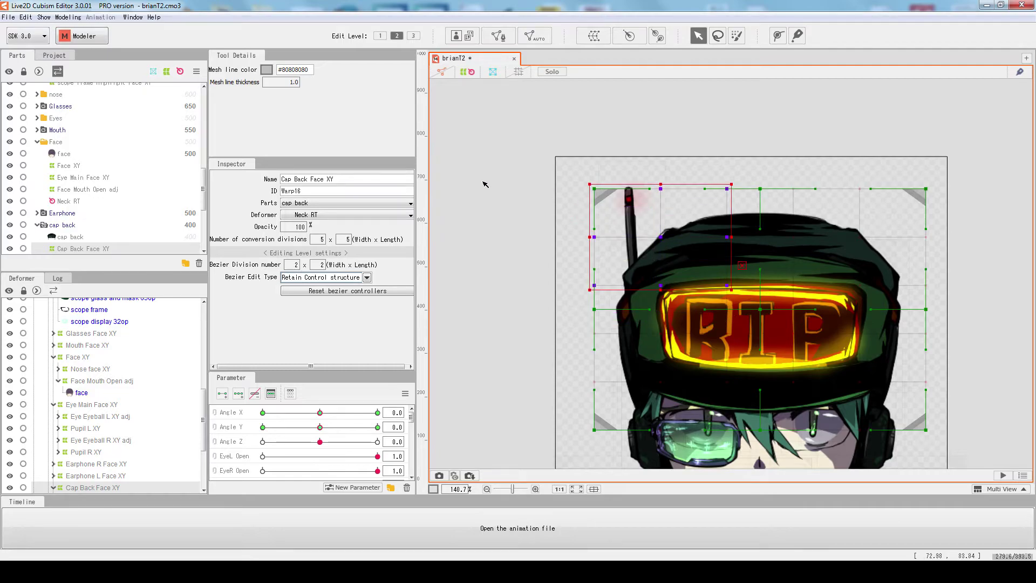
Reselect the Cap Back Face XY deformer, brush-select its grid points near the antenna and try moving them, undoing the move
click(521, 183)
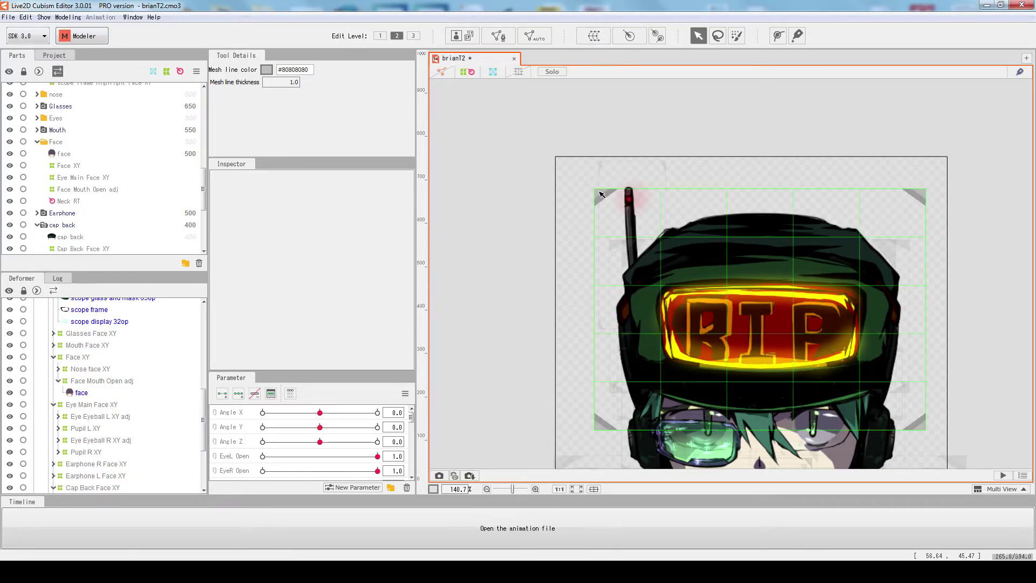
click(604, 193)
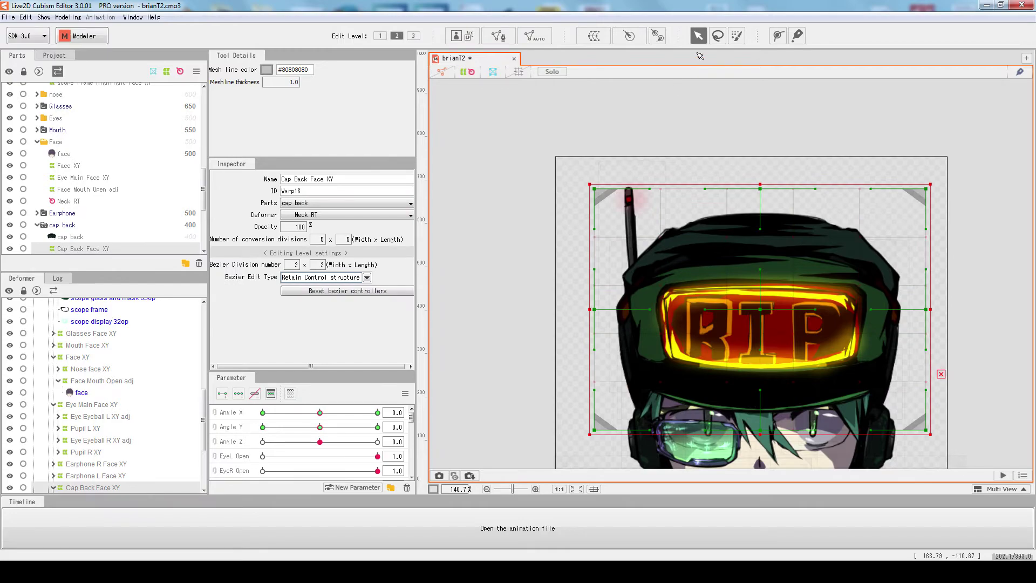
click(737, 36)
mouse_move(633, 233)
mouse_down()
mouse_move(645, 240)
mouse_move(679, 210)
mouse_up()
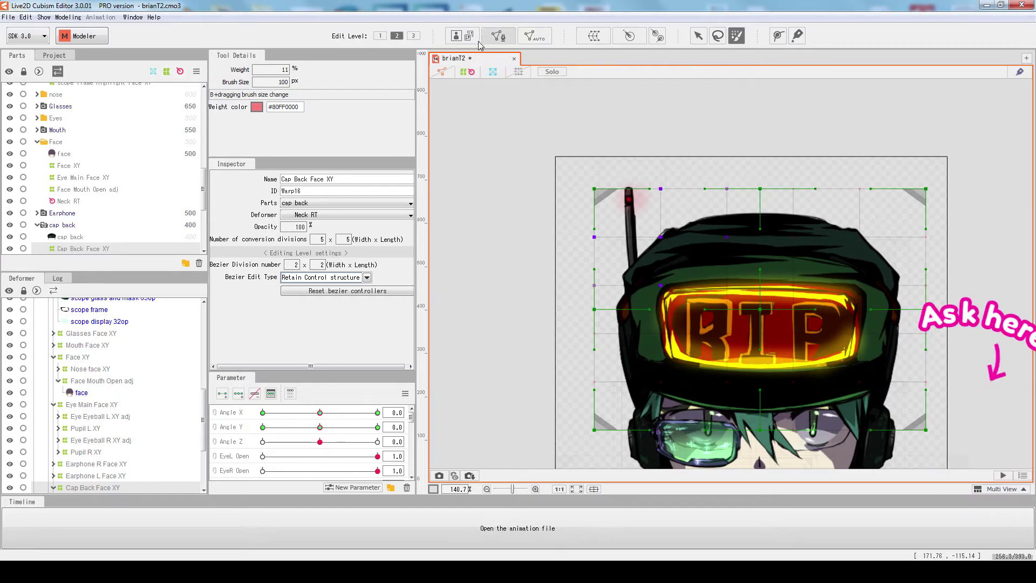
click(697, 36)
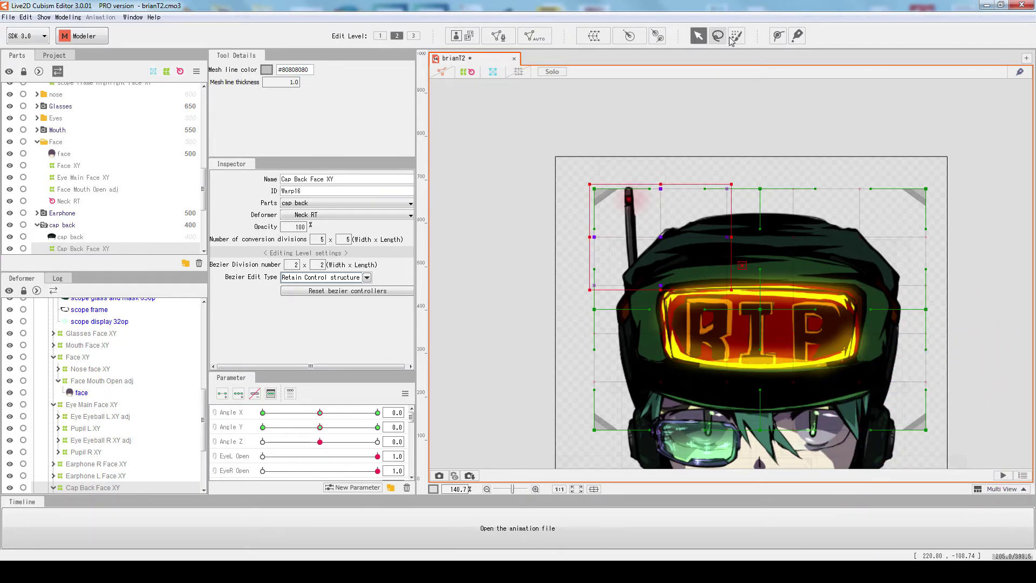
mouse_move(664, 237)
mouse_down()
mouse_move(583, 238)
mouse_move(692, 250)
mouse_move(682, 243)
mouse_up()
key(ctrl+z)
Reselect the Cap Back Face XY deformer, enlarge the selection brush to about 321 px, and brush-select the grid points around the antenna
click(738, 106)
click(736, 35)
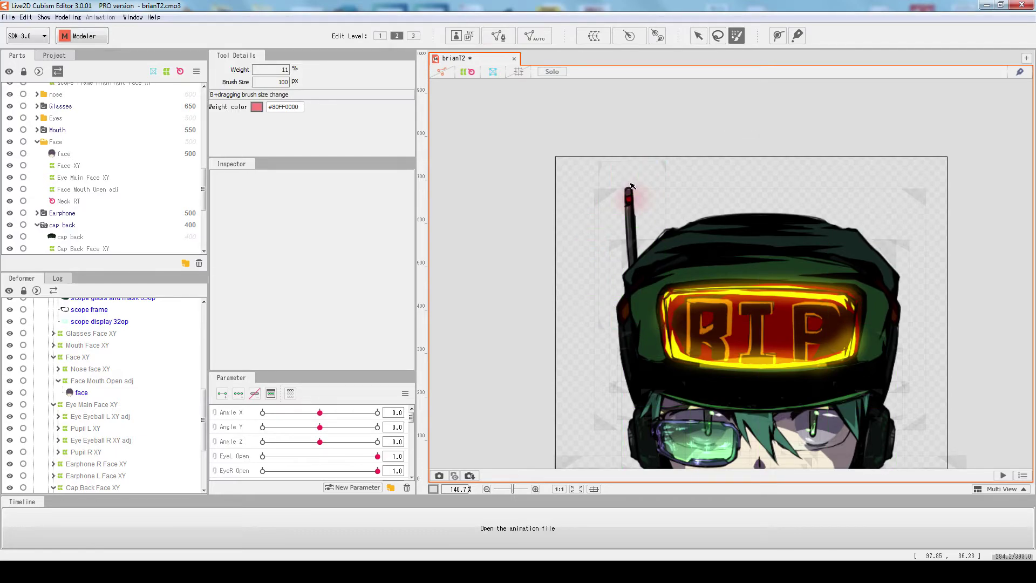
click(601, 196)
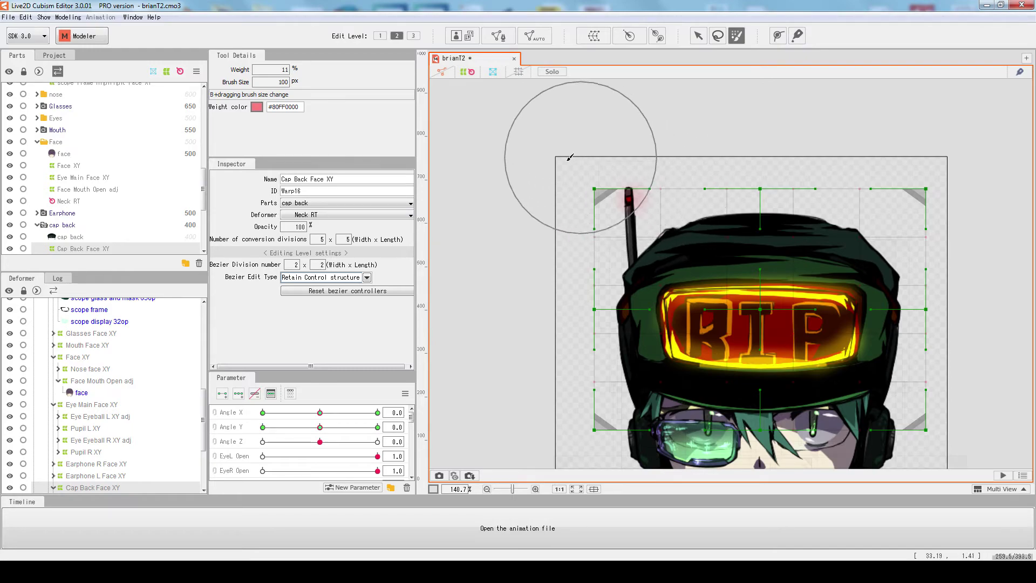
key(b)
mouse_move(567, 162)
mouse_down()
mouse_move(595, 212)
mouse_move(640, 254)
mouse_up()
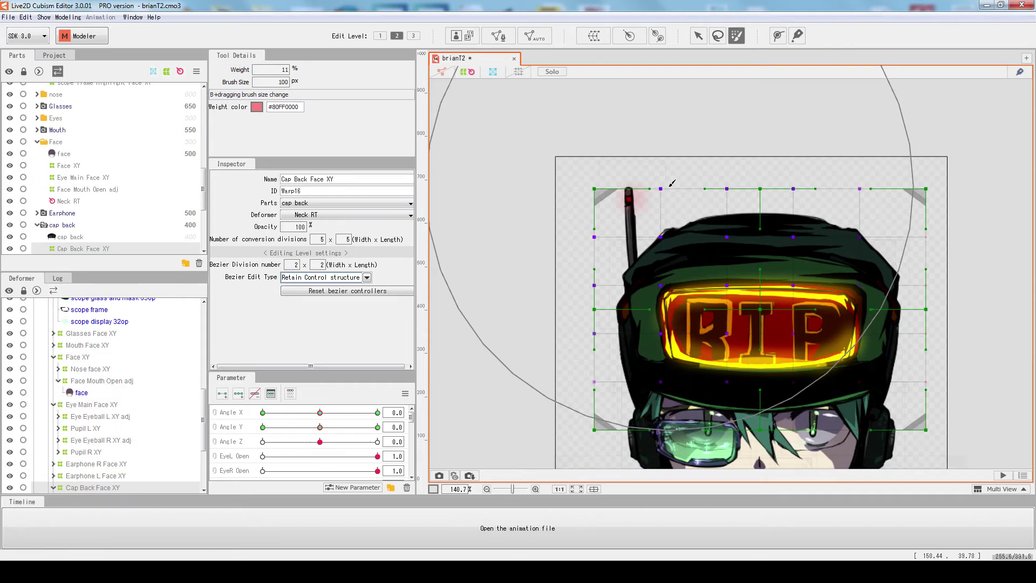
mouse_move(659, 191)
mouse_down()
mouse_move(702, 226)
mouse_move(614, 201)
mouse_move(591, 171)
mouse_move(728, 248)
mouse_up()
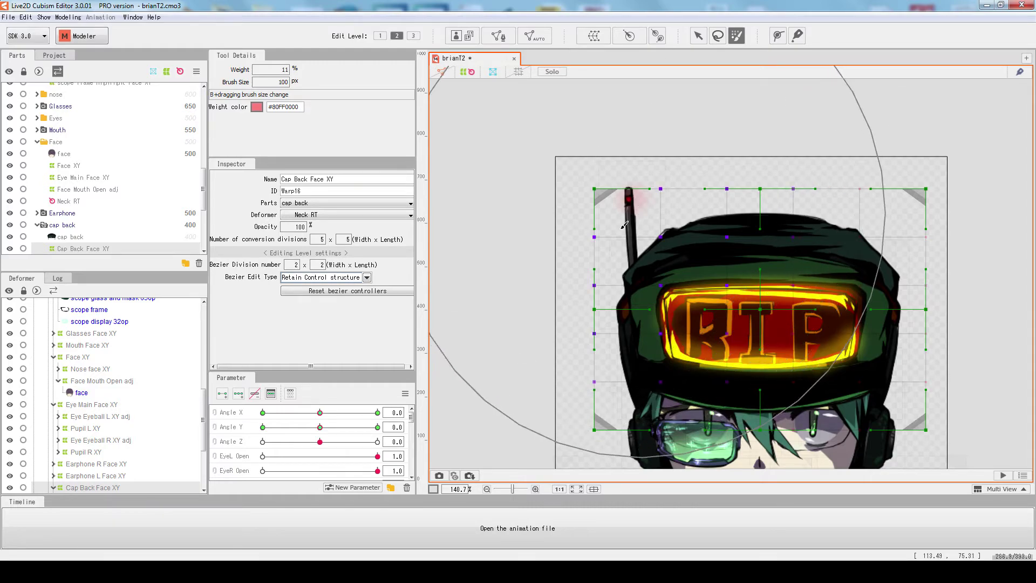
Try moving the brush-selected grid points diagonally across the cap, undoing the move
click(698, 36)
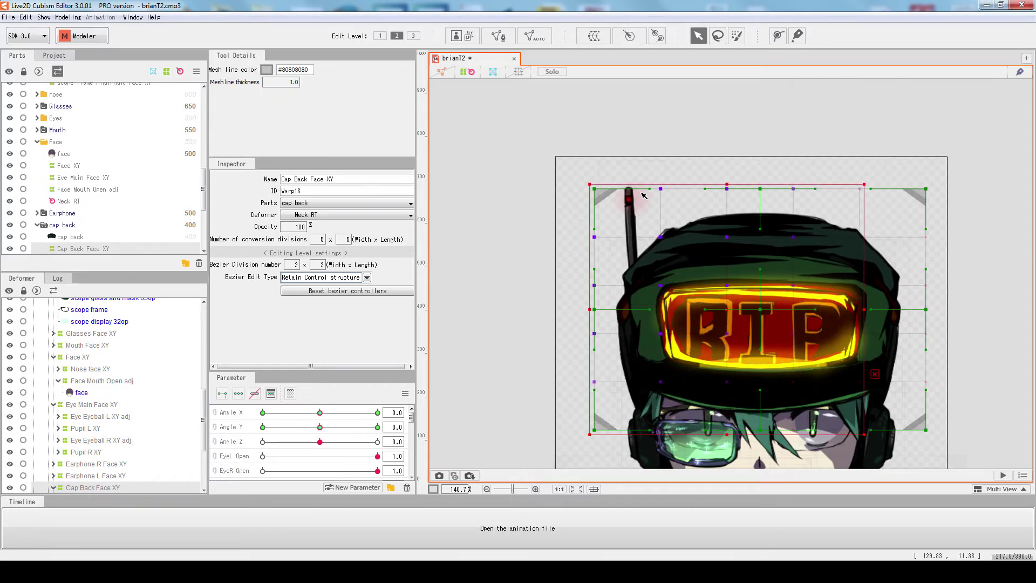
scroll(667, 193, up, 2)
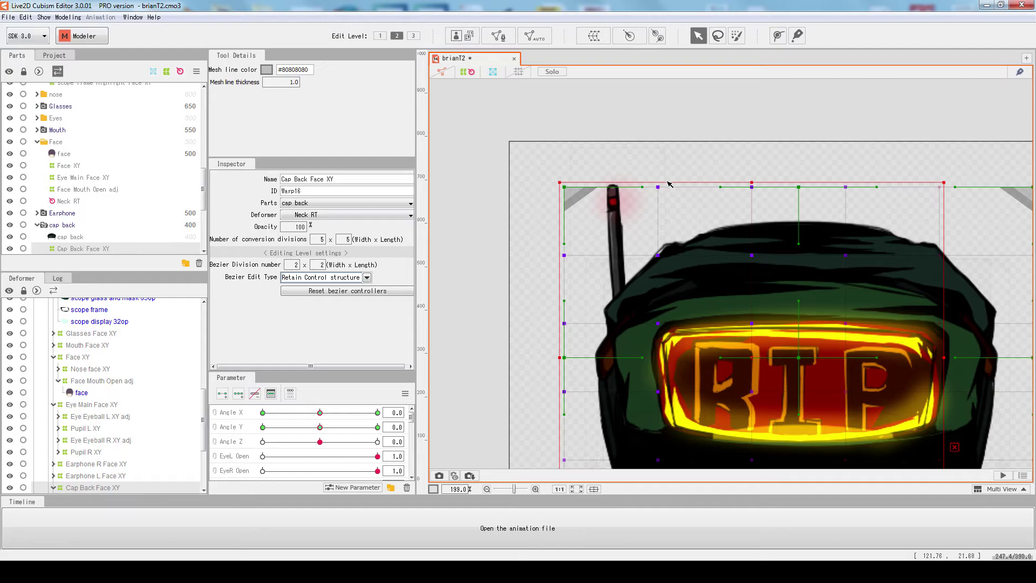
scroll(669, 184, down, 2)
scroll(668, 191, up, 2)
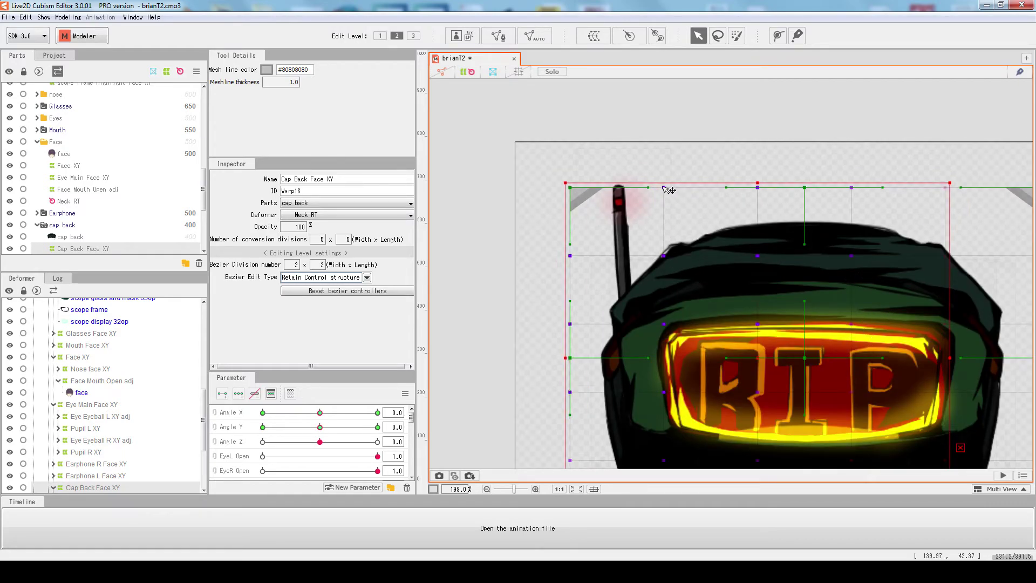
mouse_move(668, 190)
mouse_down()
mouse_move(729, 103)
mouse_move(588, 238)
mouse_move(712, 237)
mouse_move(783, 295)
mouse_up()
drag(835, 376, 715, 276)
key(ctrl+z)
Reselect the Cap Back Face XY deformer and try the deform path tool on it with the add-point option
click(476, 130)
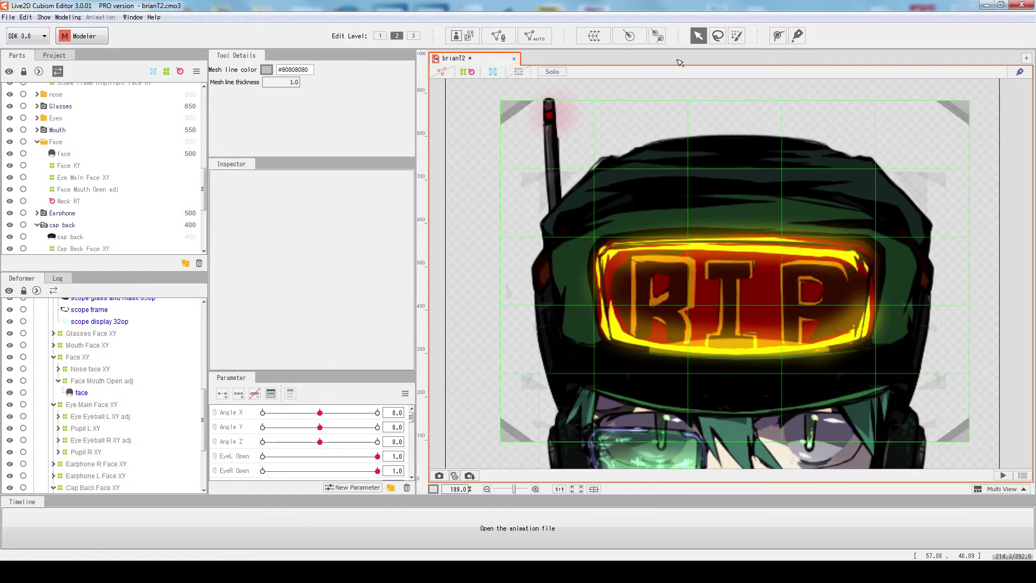
click(512, 109)
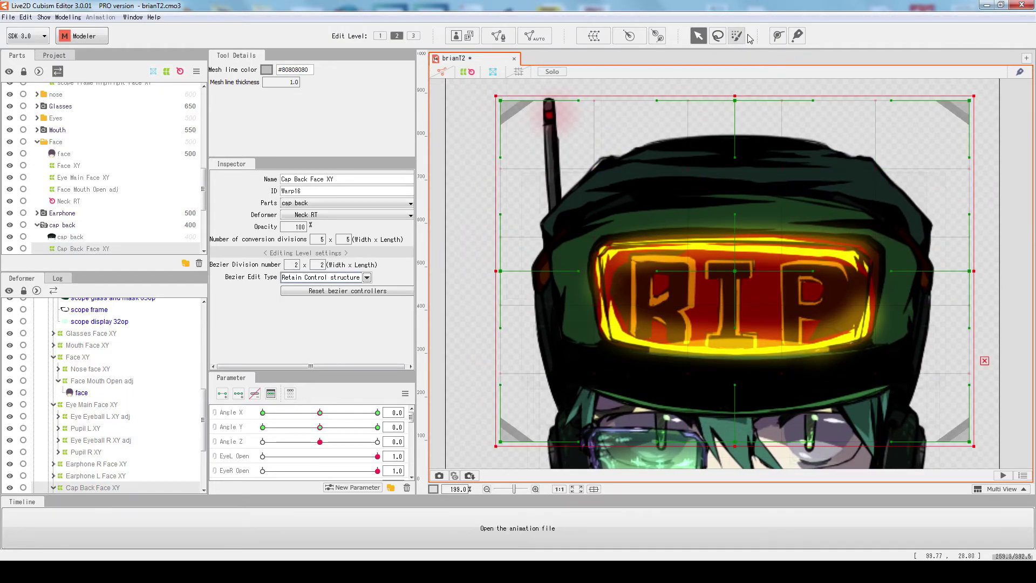
click(778, 35)
click(533, 116)
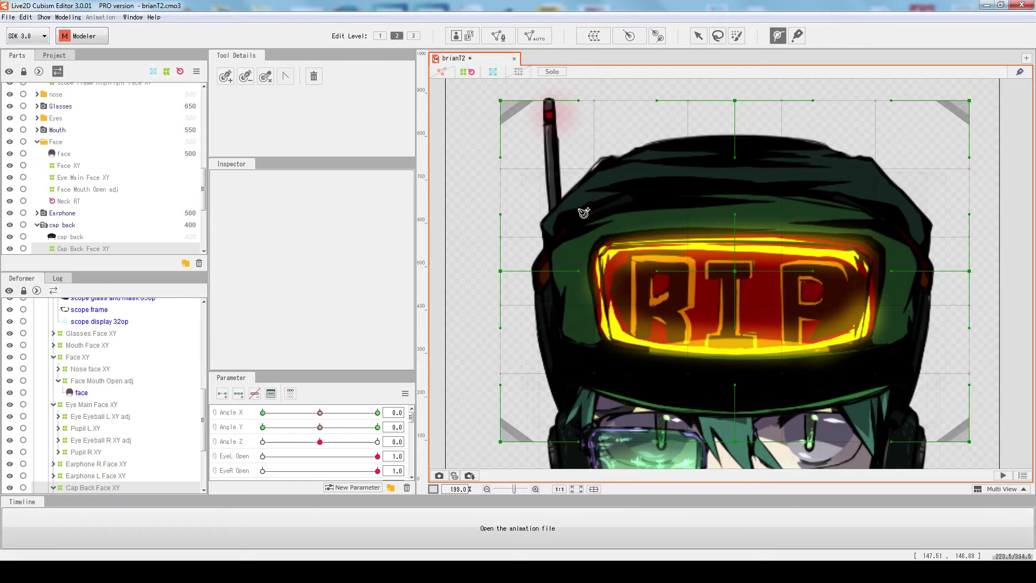
click(226, 76)
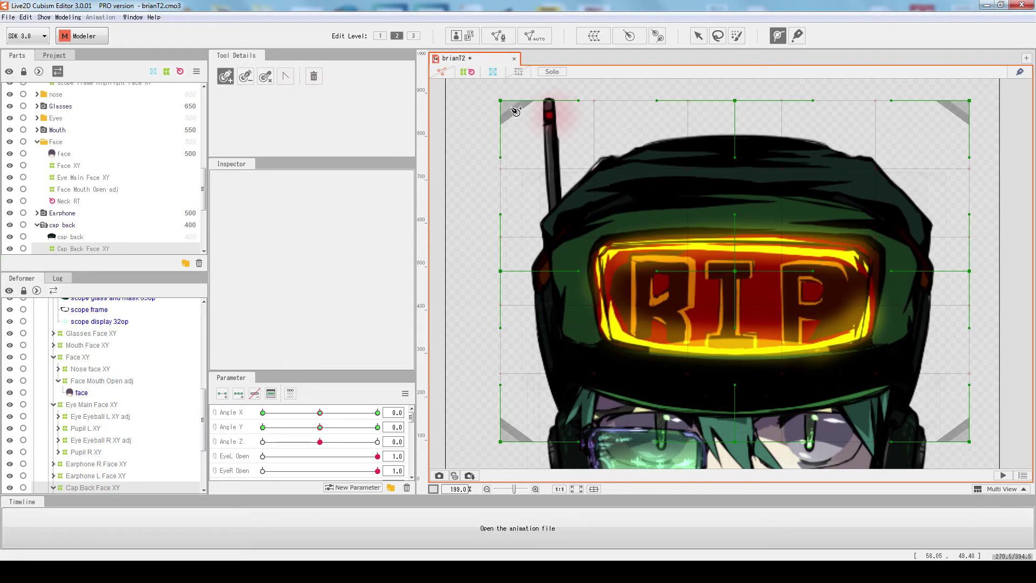
Lasso-select the Cap Back Face XY deformer's grid points from the antenna toward the middle of the cap
click(737, 34)
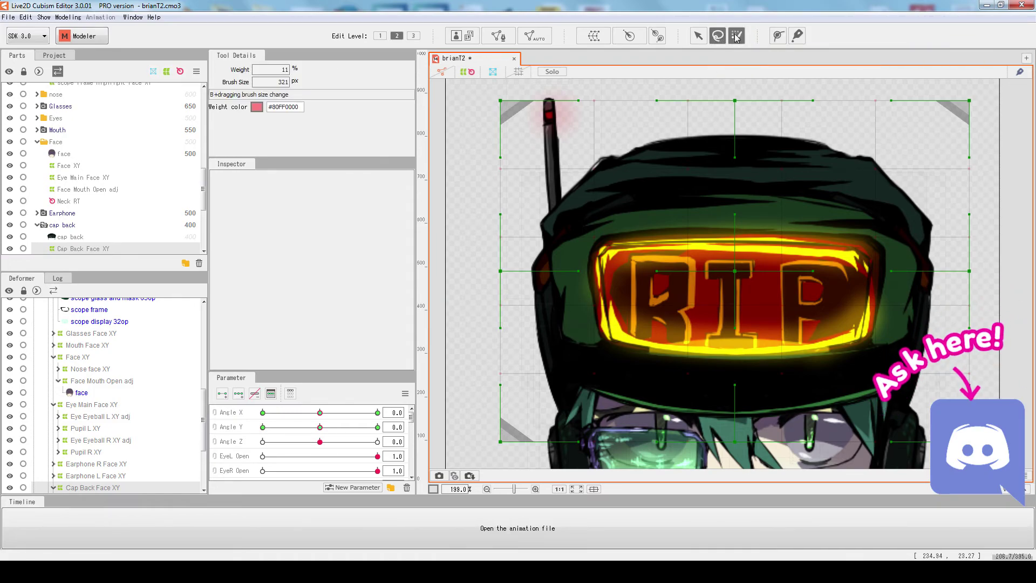
click(719, 36)
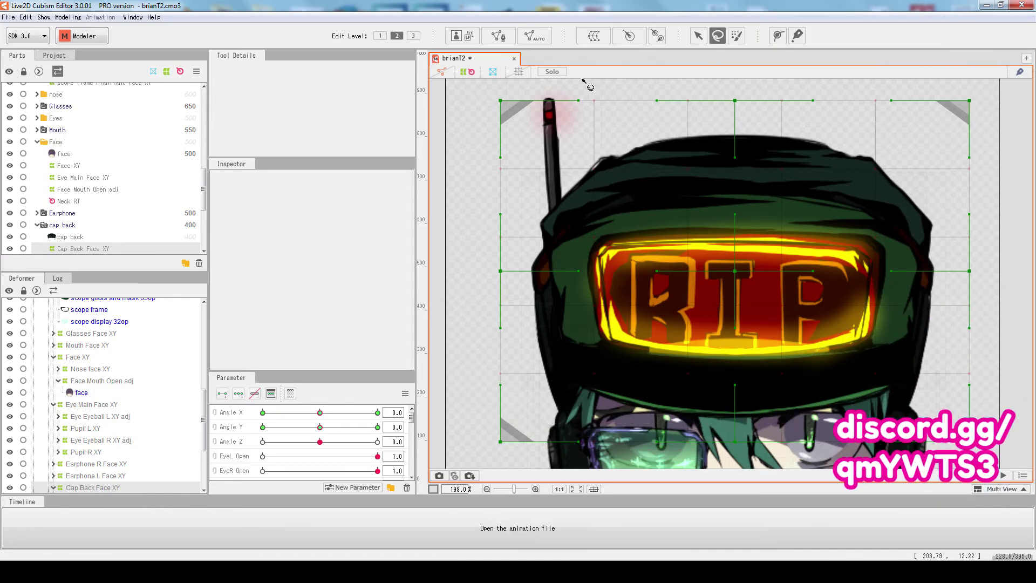
mouse_move(584, 81)
mouse_down()
mouse_move(470, 134)
mouse_move(715, 132)
mouse_up()
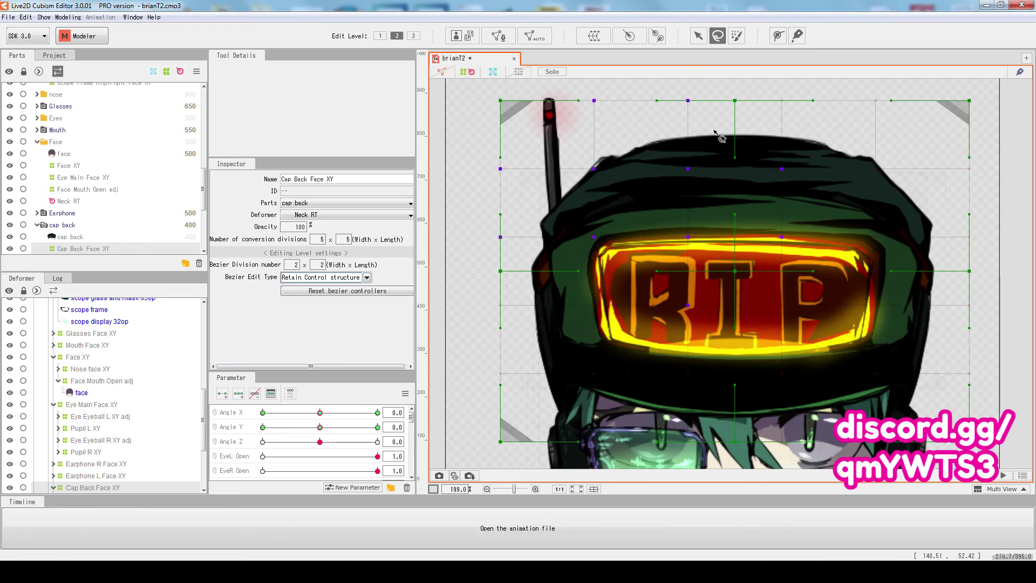
Reselect the Cap Back Face XY deformer, pick four scattered grid points individually, and replace them with a box selection of its upper-left points
click(699, 36)
click(597, 100)
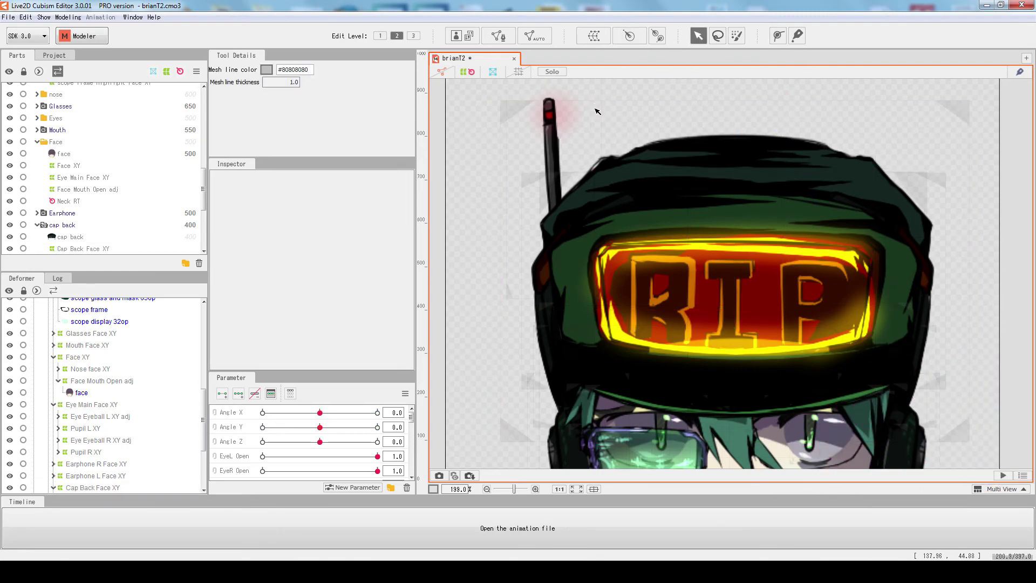
click(520, 107)
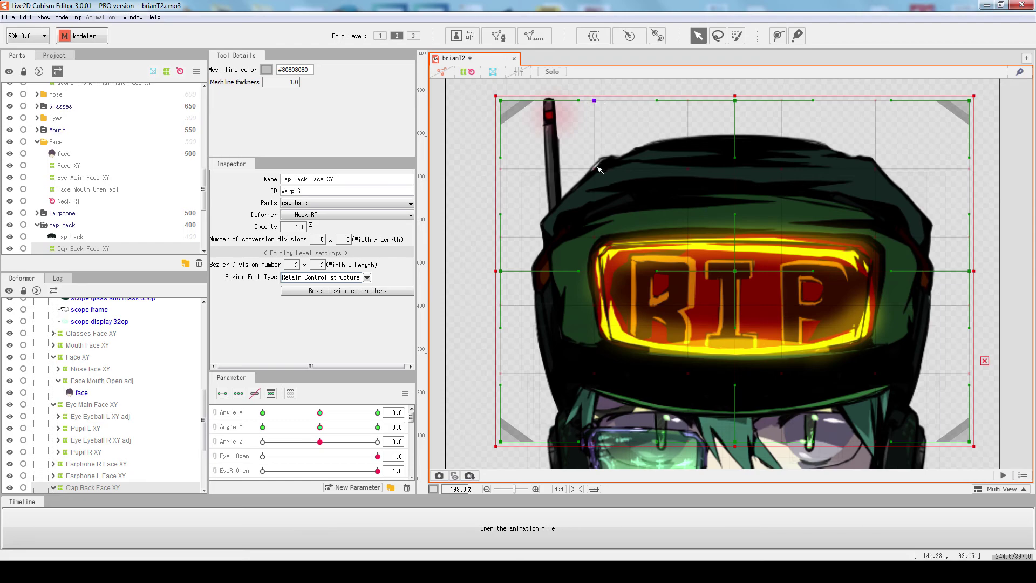
shift+click(688, 170)
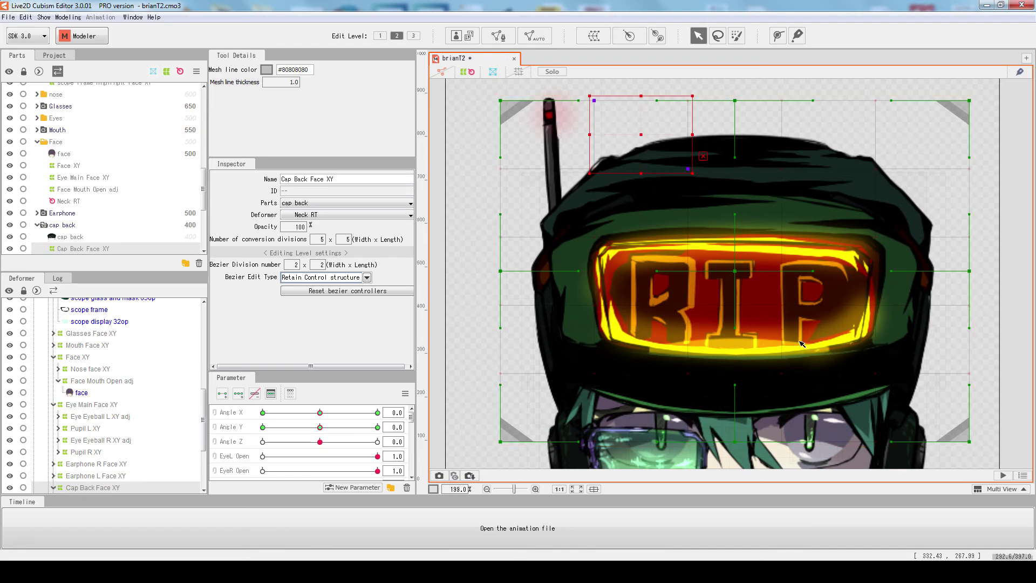
shift+click(783, 306)
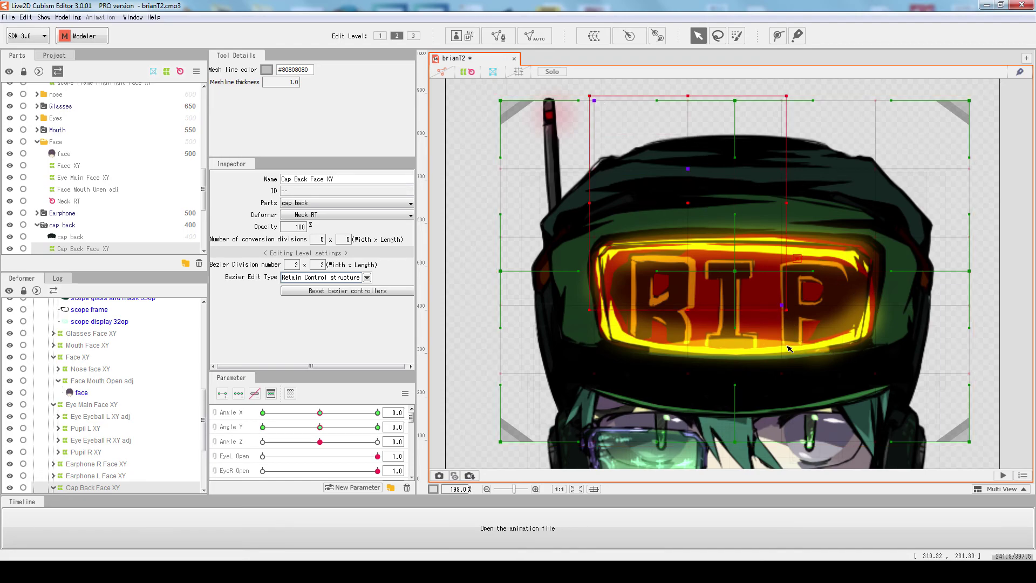
shift+click(596, 373)
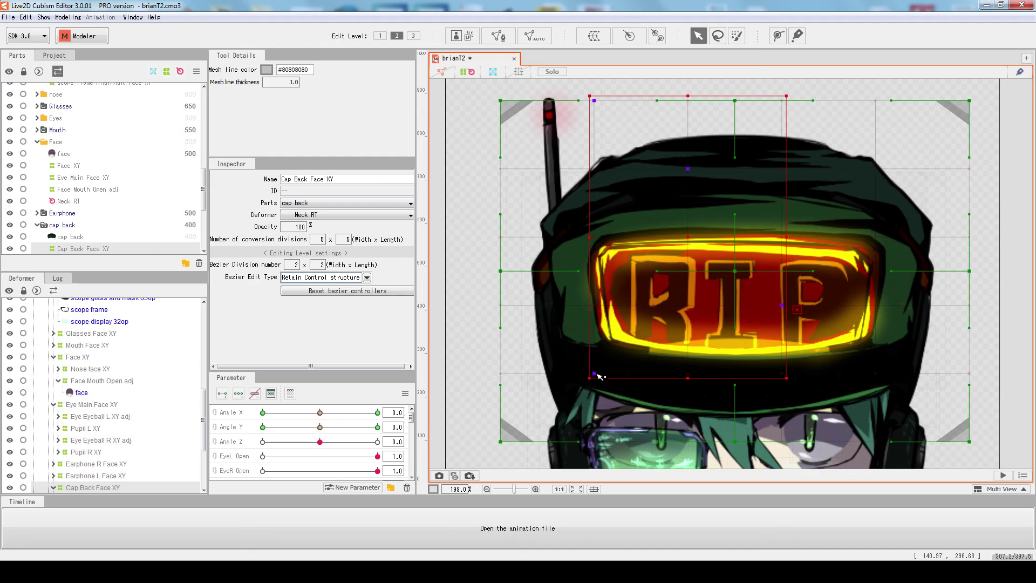
drag(471, 97, 699, 255)
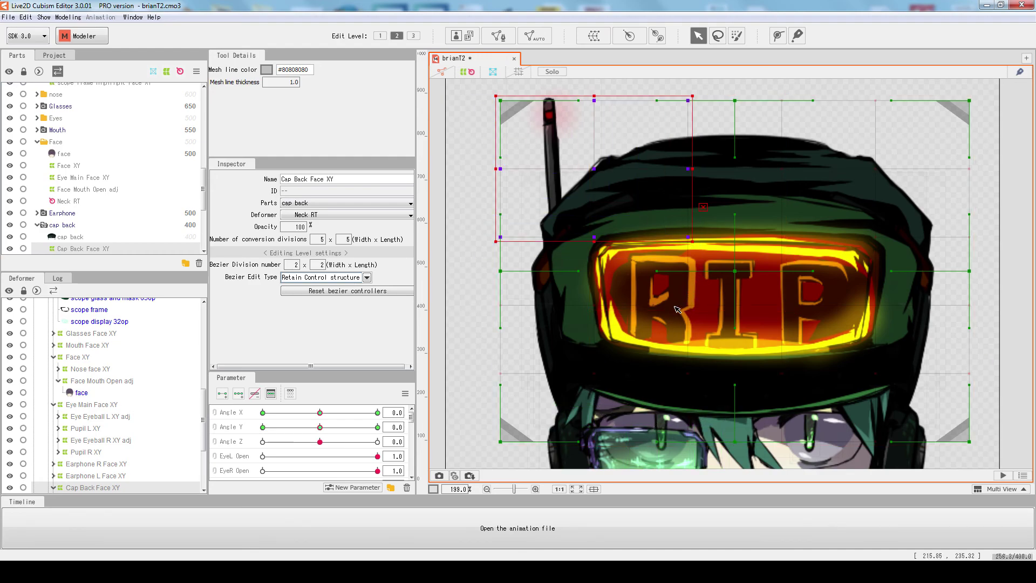
scroll(690, 153, down, 2)
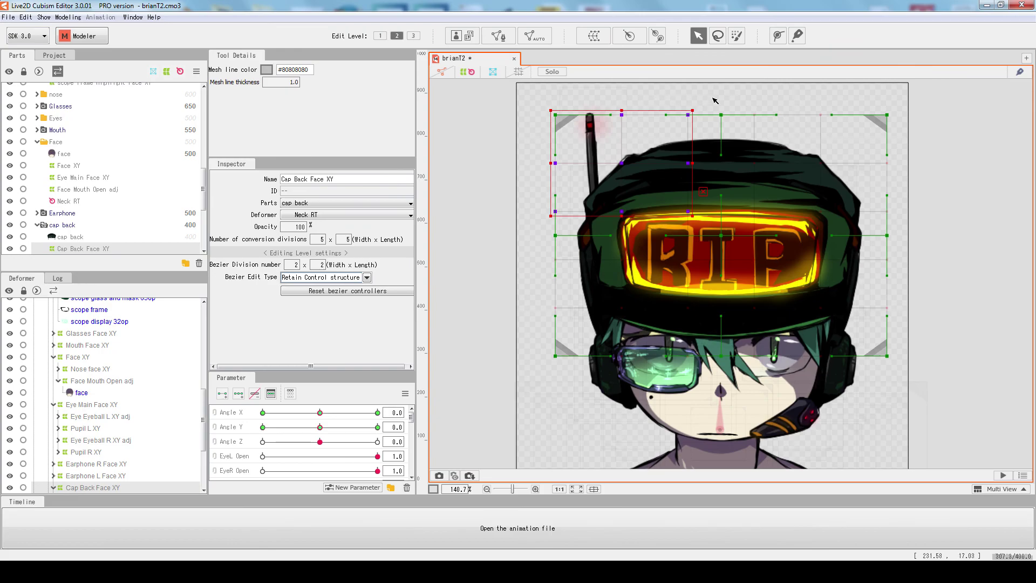